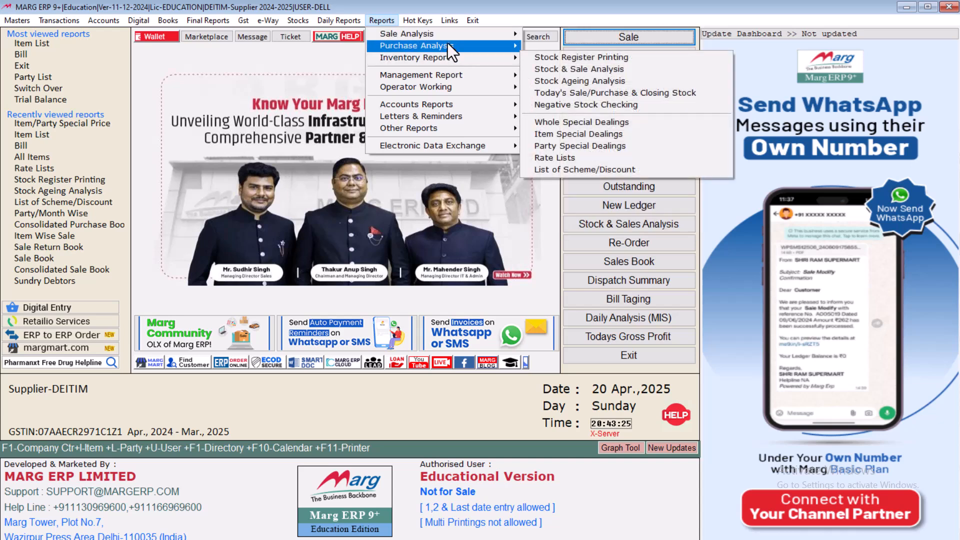
Delete the special deals of the item Amifru 40 mg tab with the Delete Special Deals utility
mouse_move(451, 74)
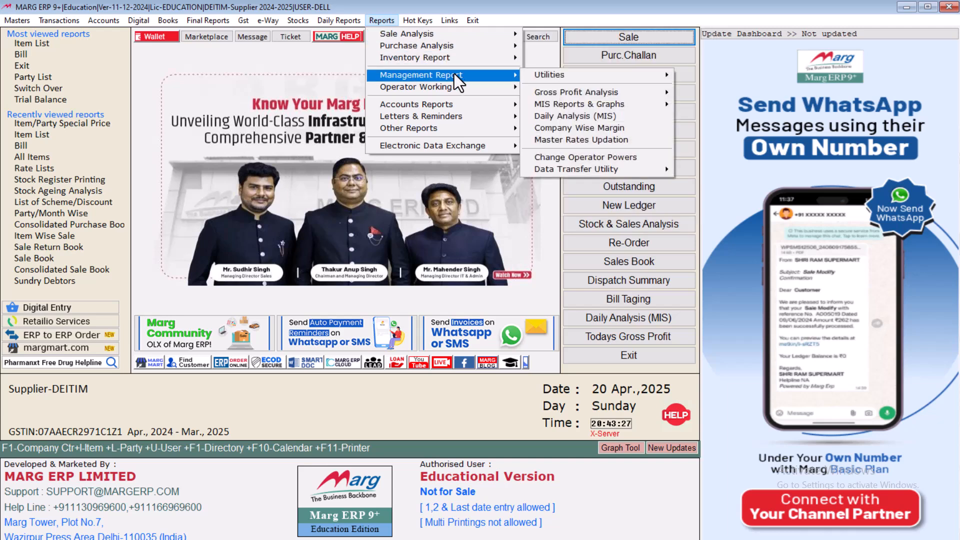
mouse_move(551, 77)
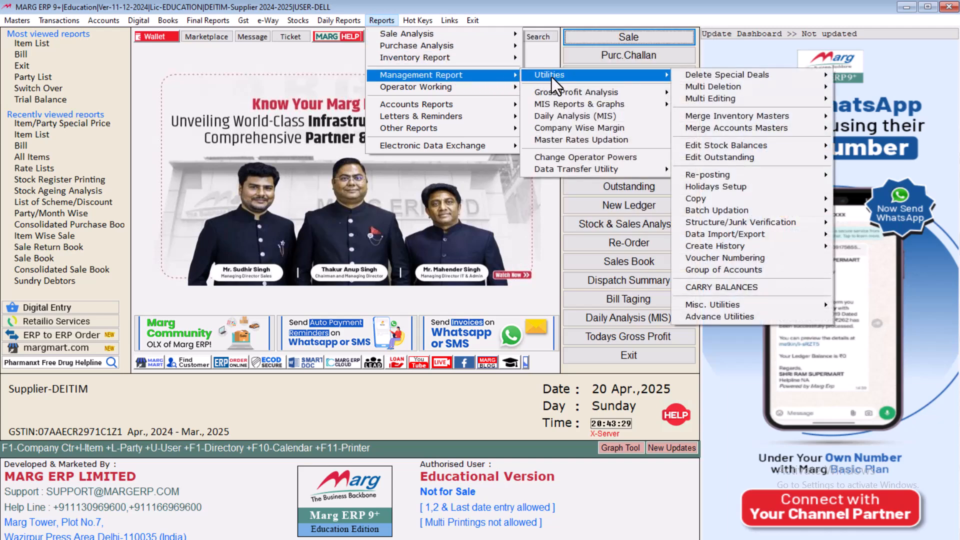
mouse_move(701, 76)
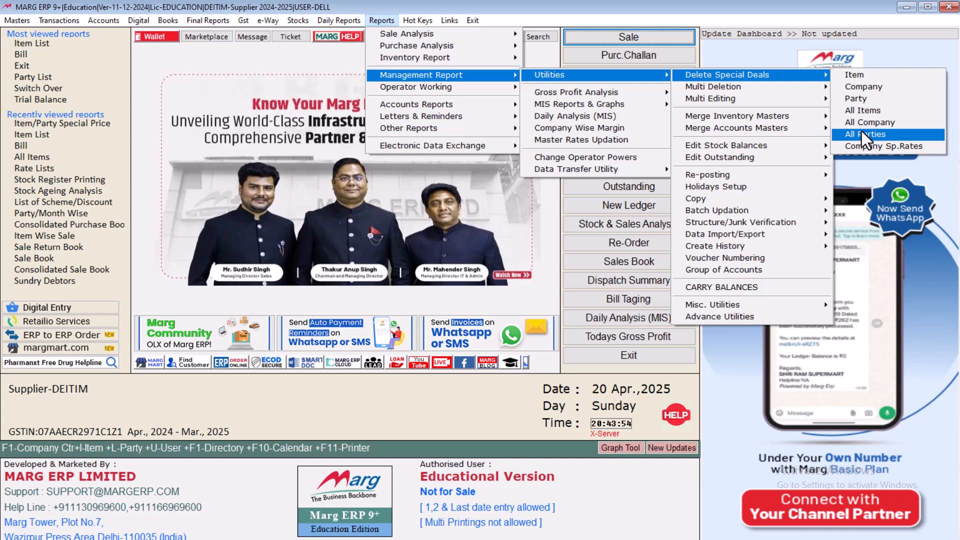
left_click(863, 78)
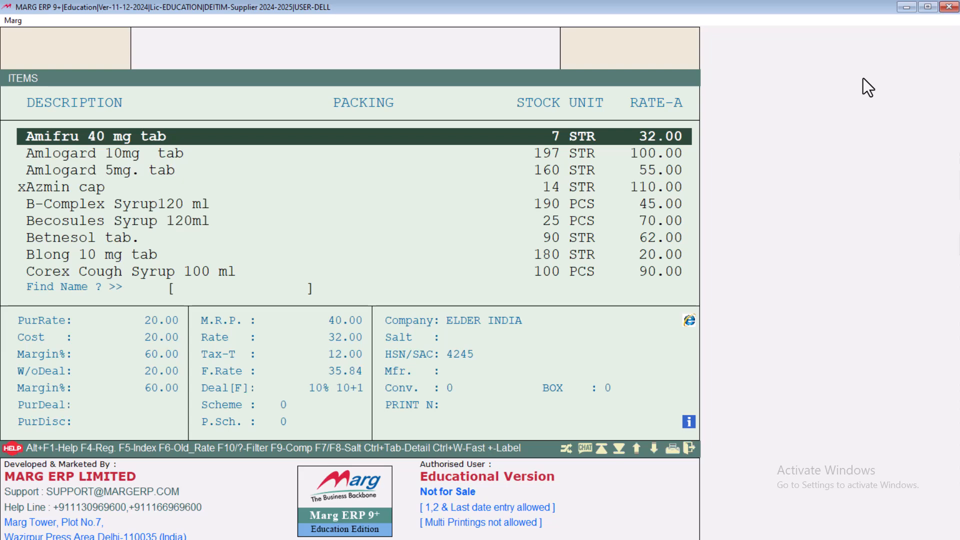
key("Return")
key("Right")
key("Return")
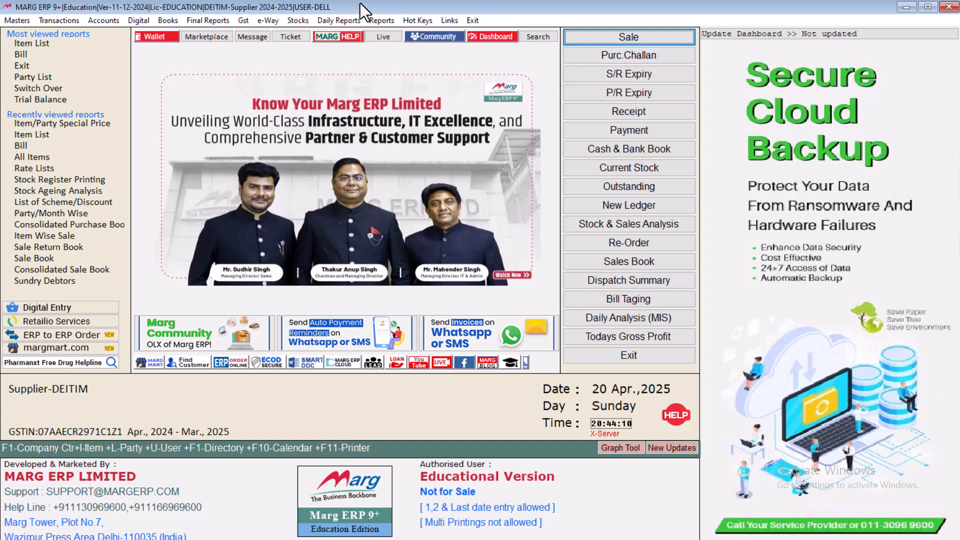
Set an item/party special rate of 2.00 and special discount of 1.00 on Amifru 40 mg tab for the first listed party
left_click(20, 22)
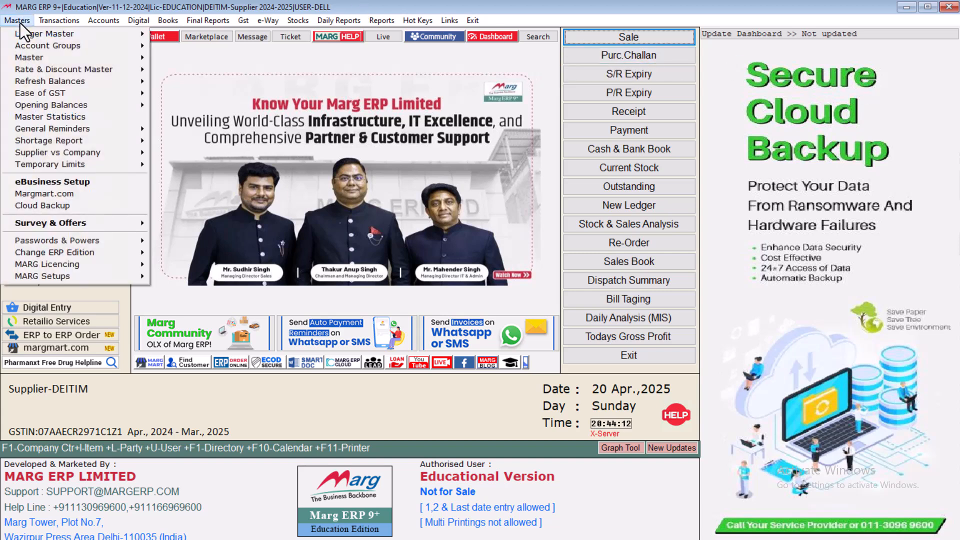
mouse_move(46, 71)
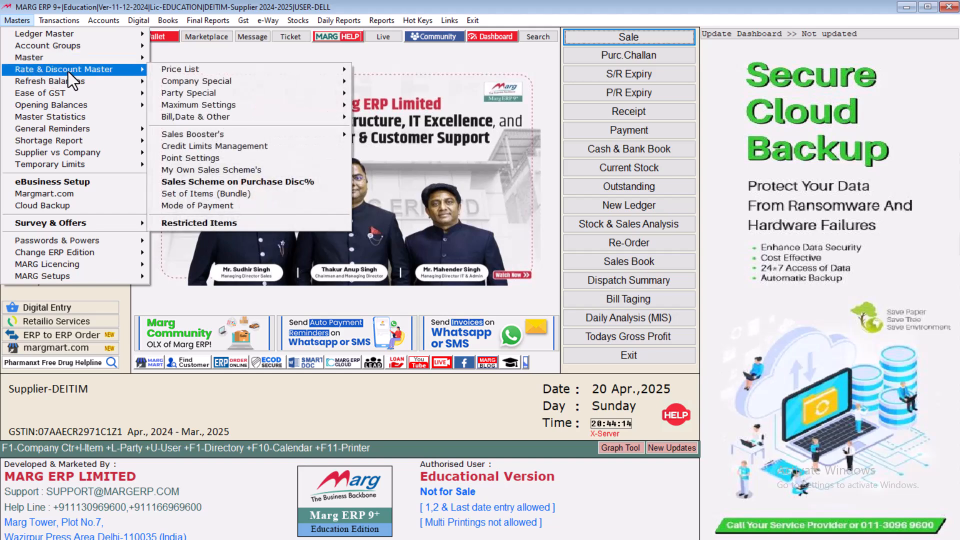
mouse_move(190, 95)
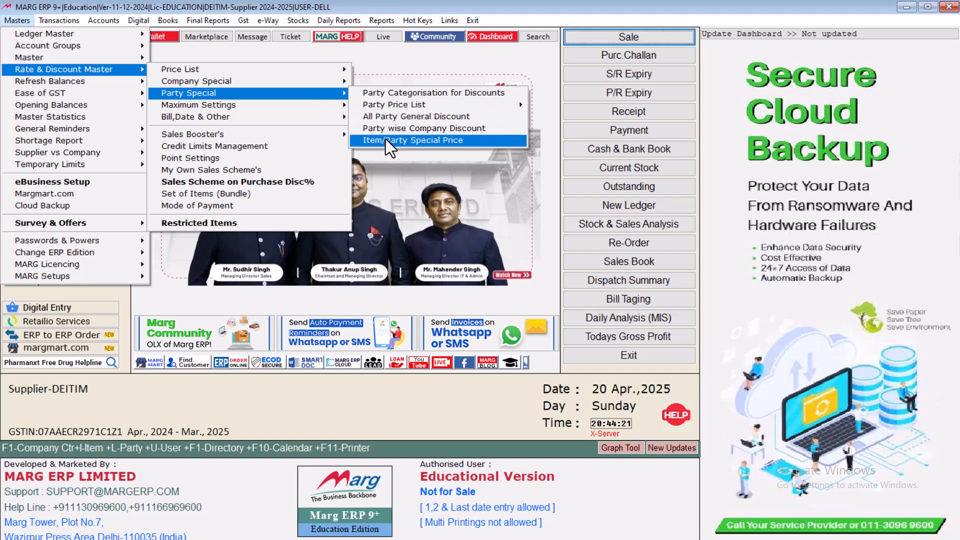
left_click(414, 142)
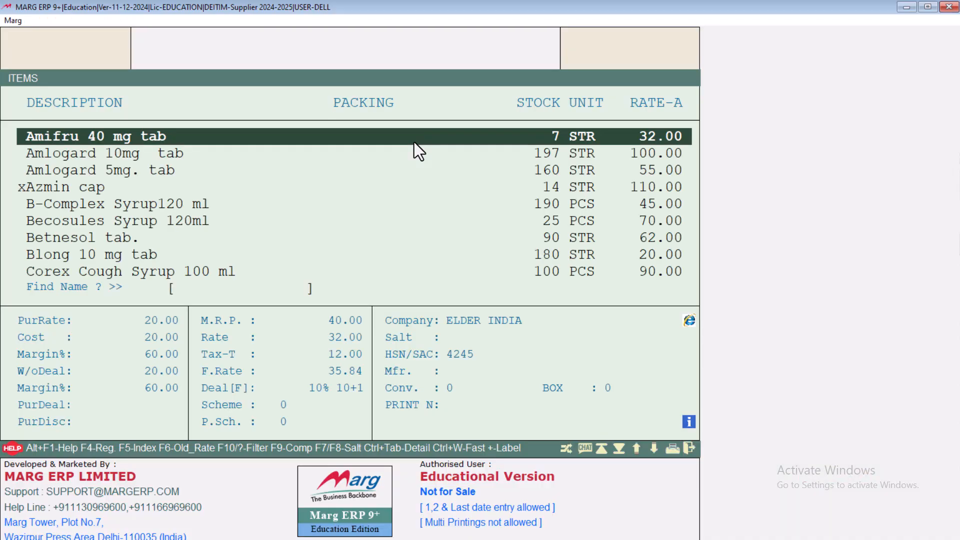
key("Return")
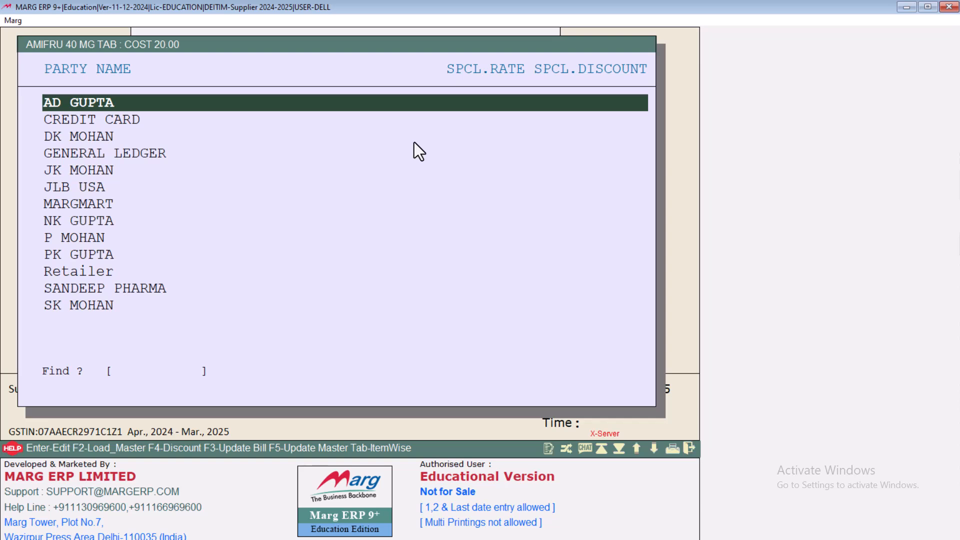
key("Return")
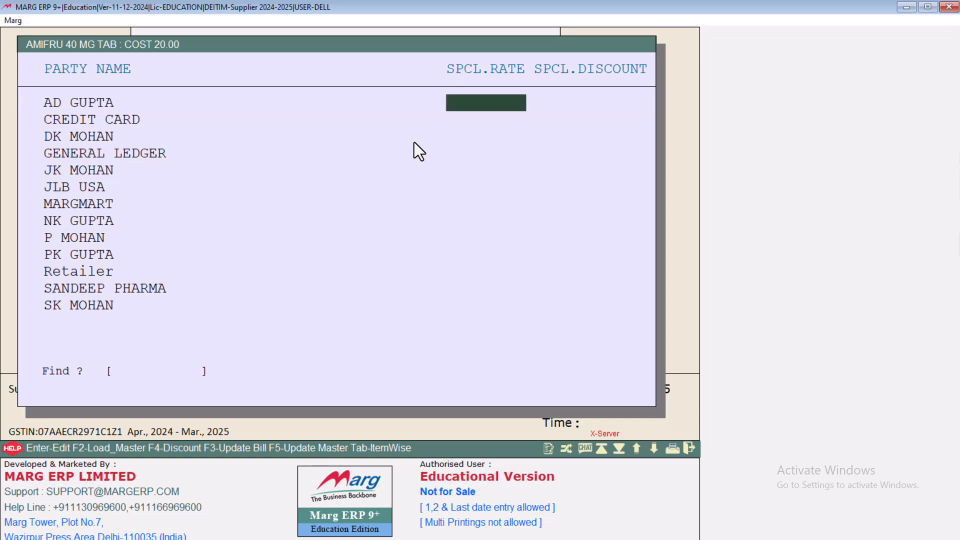
type("2 .00")
key("Return")
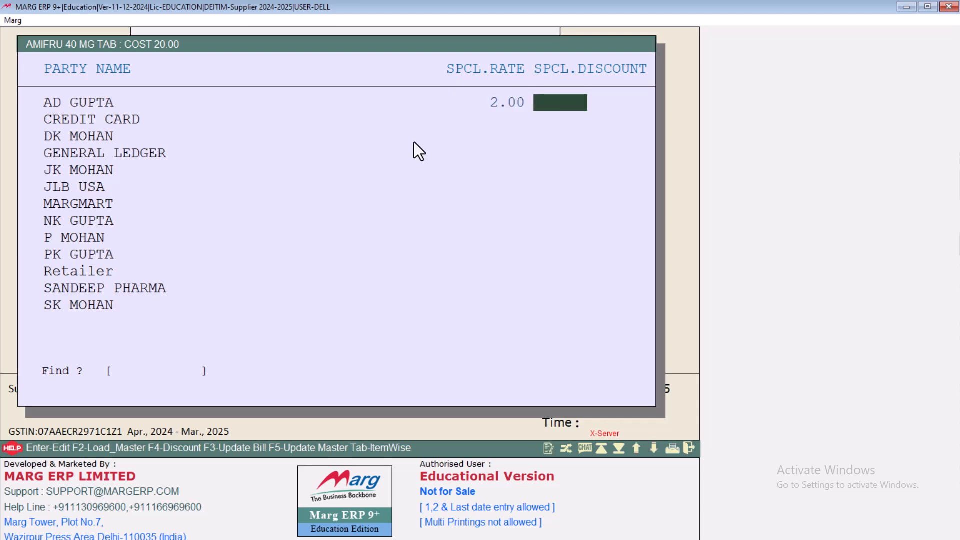
type("1 .00")
key("Return")
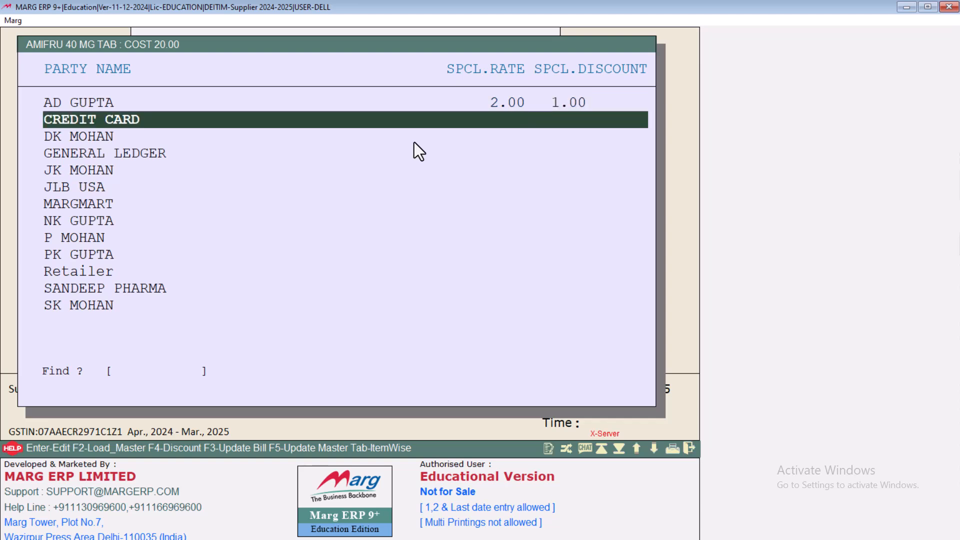
type("w")
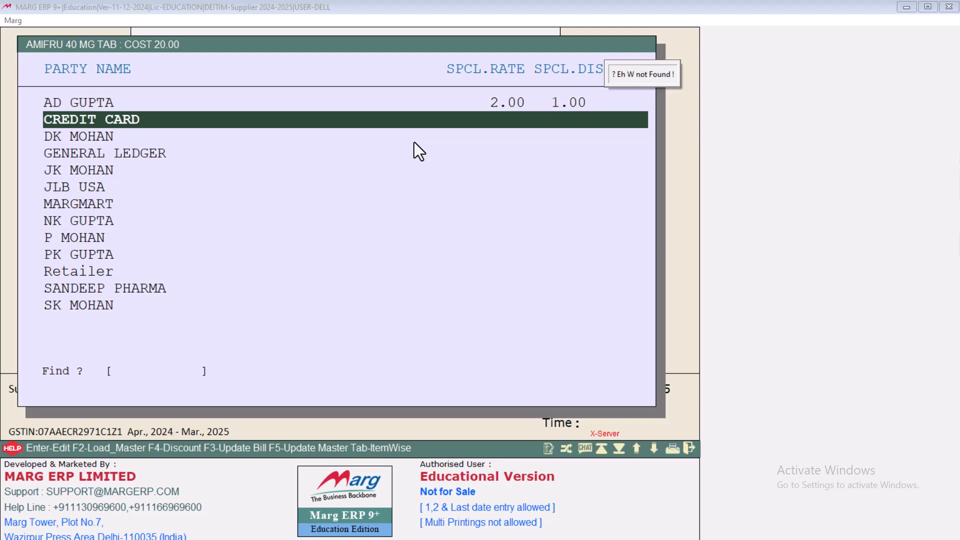
key("Escape")
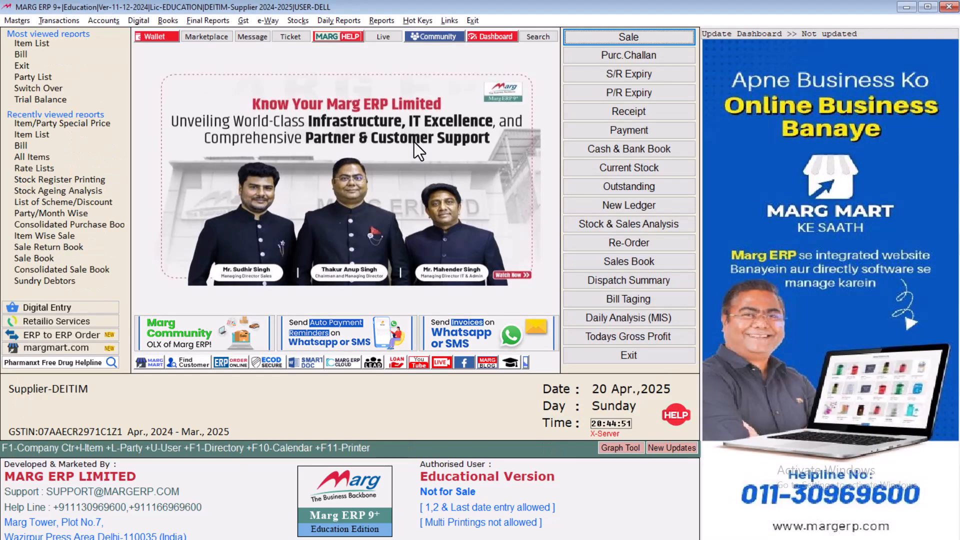
Check the rate and discount of Amifru 40 mg tab, batch BARCH001, in a trial sale bill for the party listed after CREDIT CARD
key("Return")
key("Return")
key("Down")
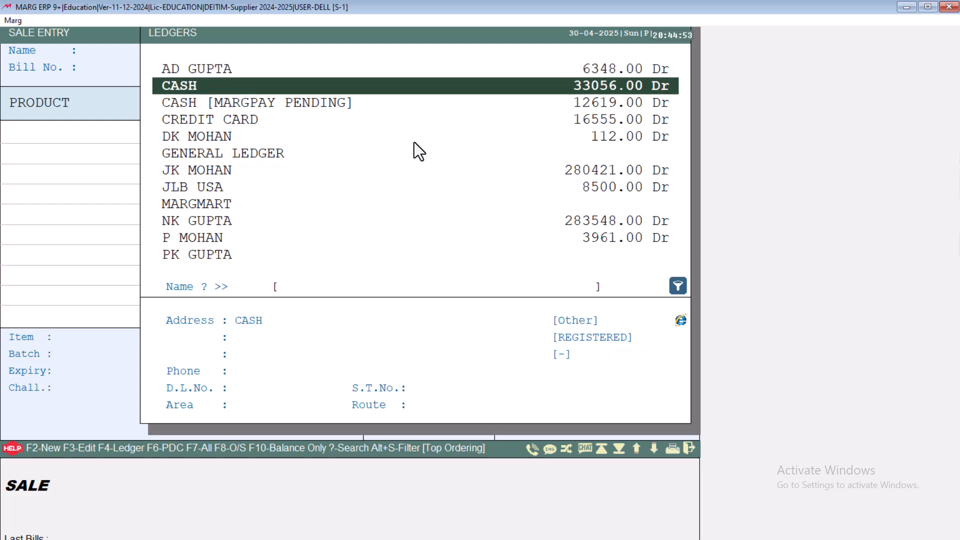
key("Down")
key("Down")
key("Down")
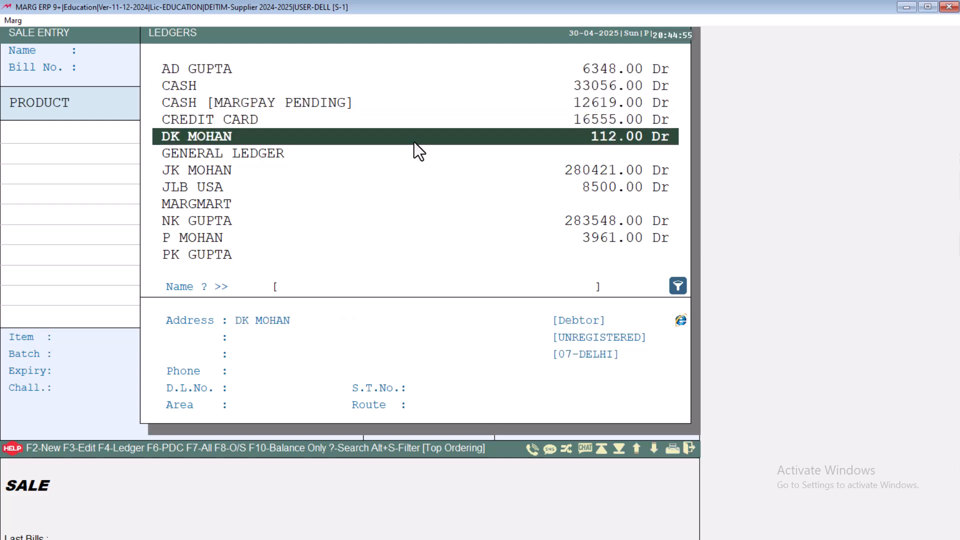
key("Return")
key("Return")
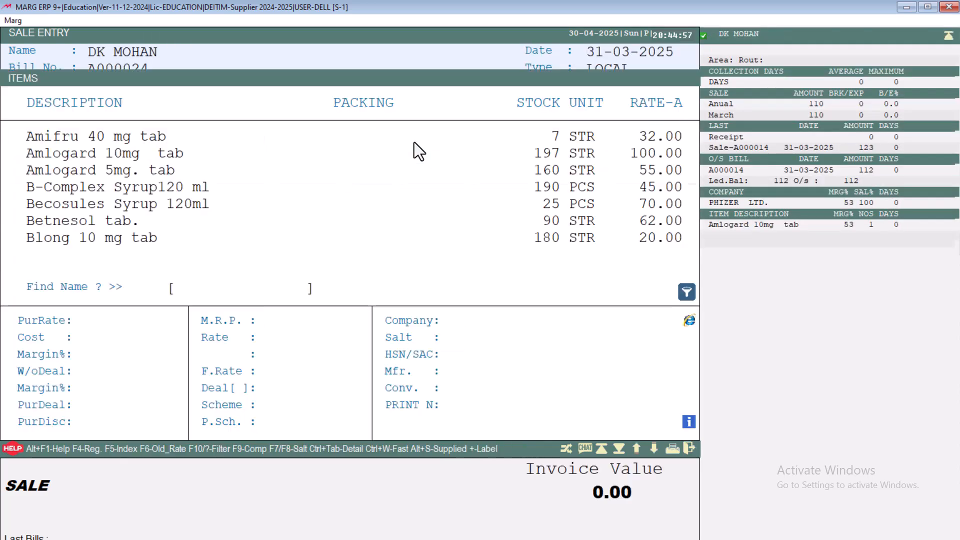
key("Return")
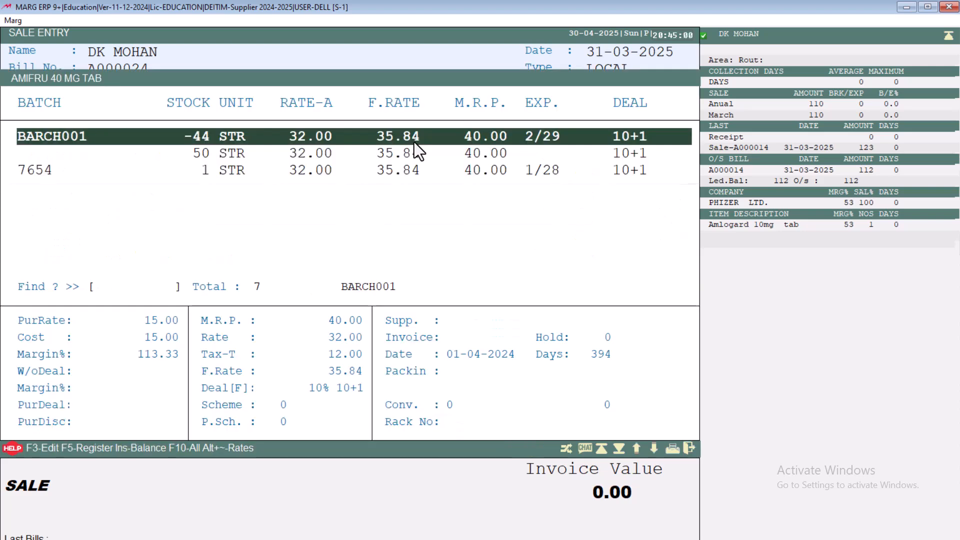
key("Return")
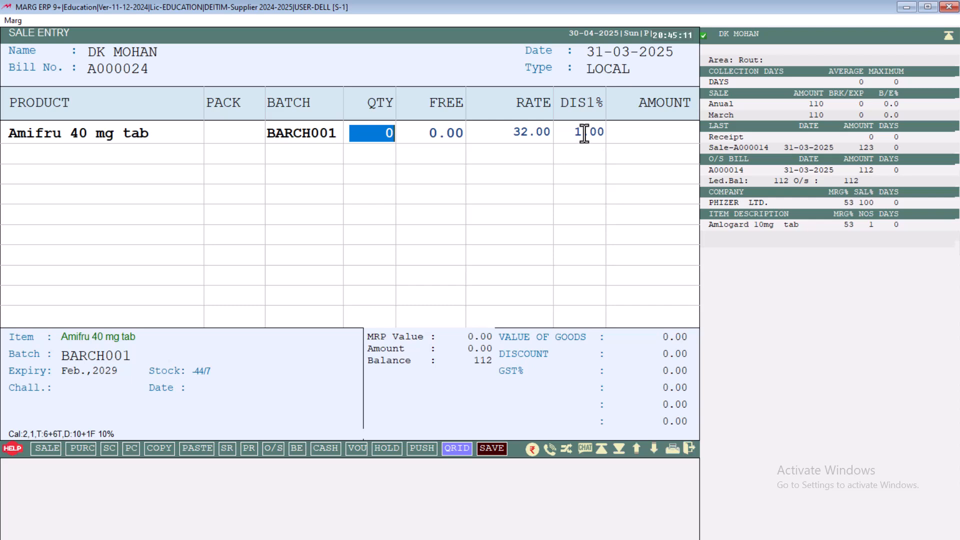
key("Escape")
key("Escape")
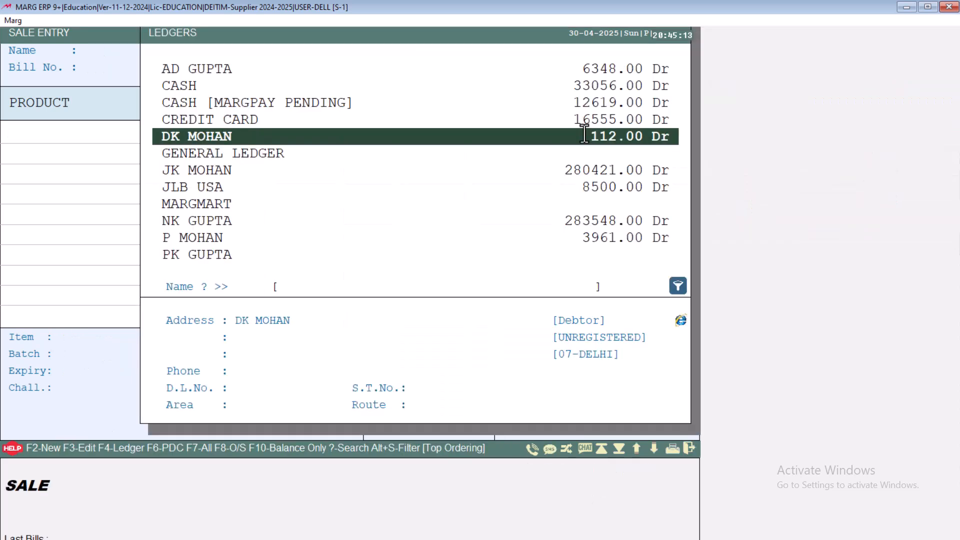
Check the rate and discount of Amifru 40 mg tab, batch BARCH001, in a trial sale bill for the first listed party, then discard it
key("Up")
key("Up")
key("Up")
key("Up")
key("Return")
key("Return")
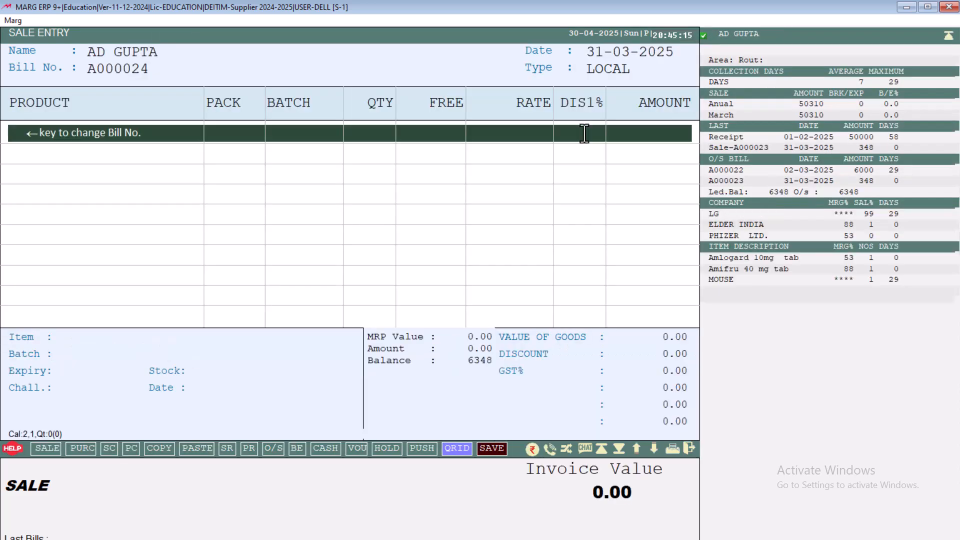
key("Return")
key("Return")
key("Return")
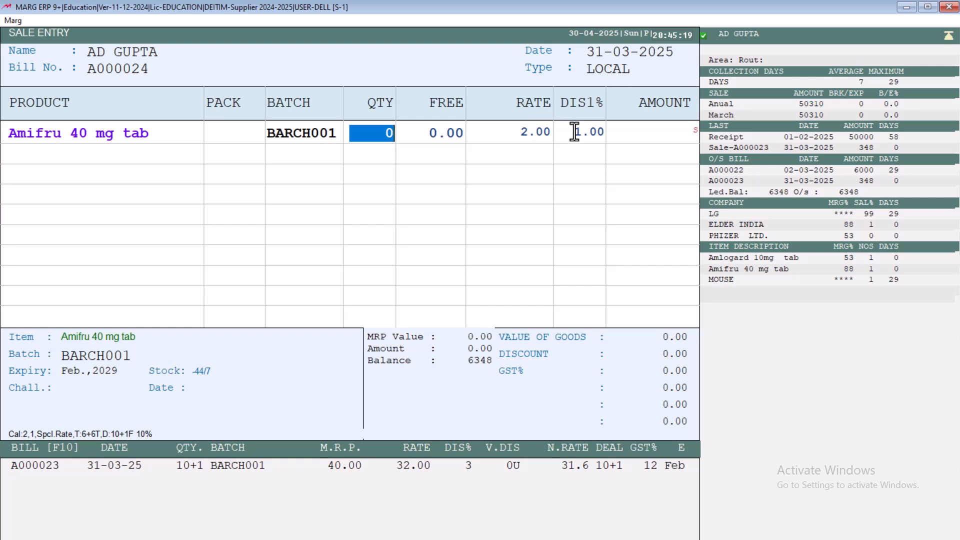
key("Escape")
key("Escape")
key("Escape")
key("Escape")
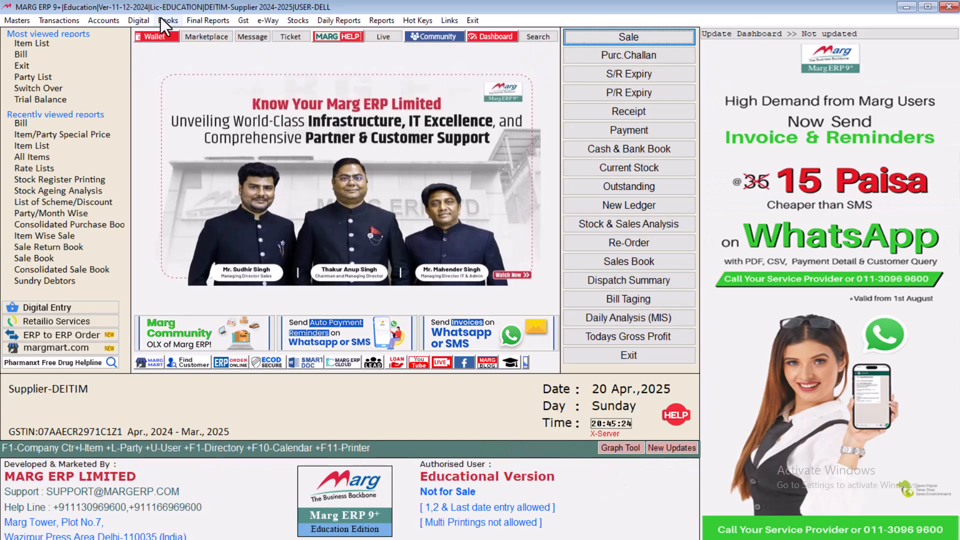
Review the item/party special prices stored for Amifru 40 mg tab and leave the list
left_click(20, 22)
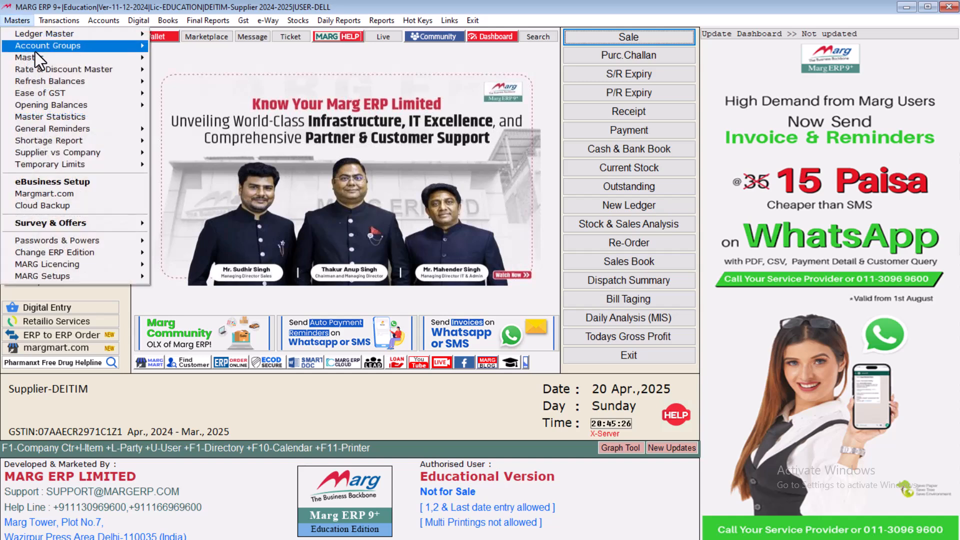
mouse_move(59, 73)
mouse_move(184, 70)
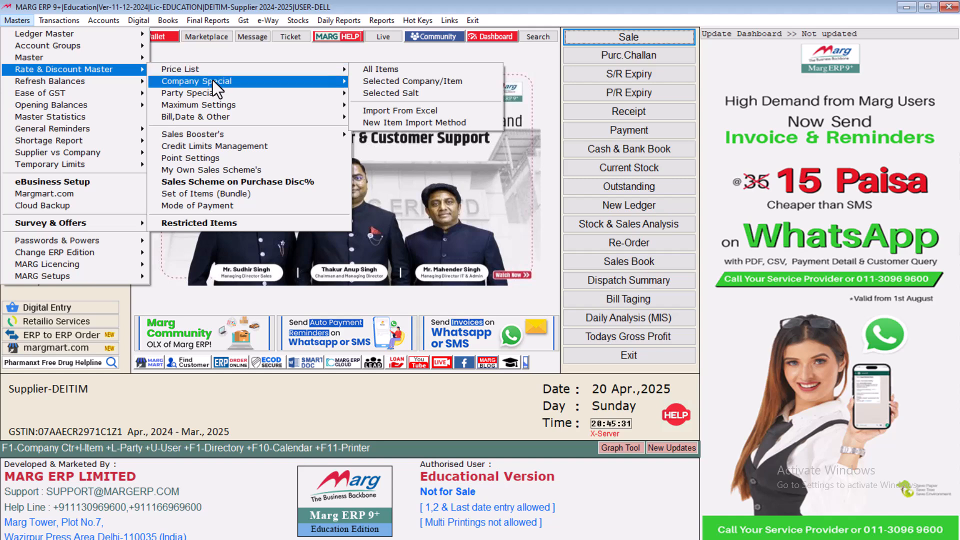
mouse_move(240, 98)
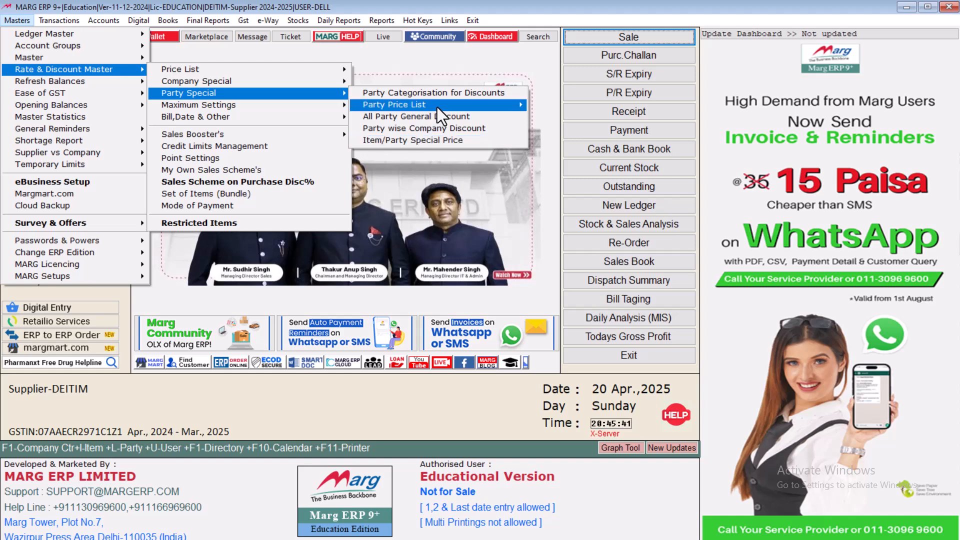
mouse_move(467, 107)
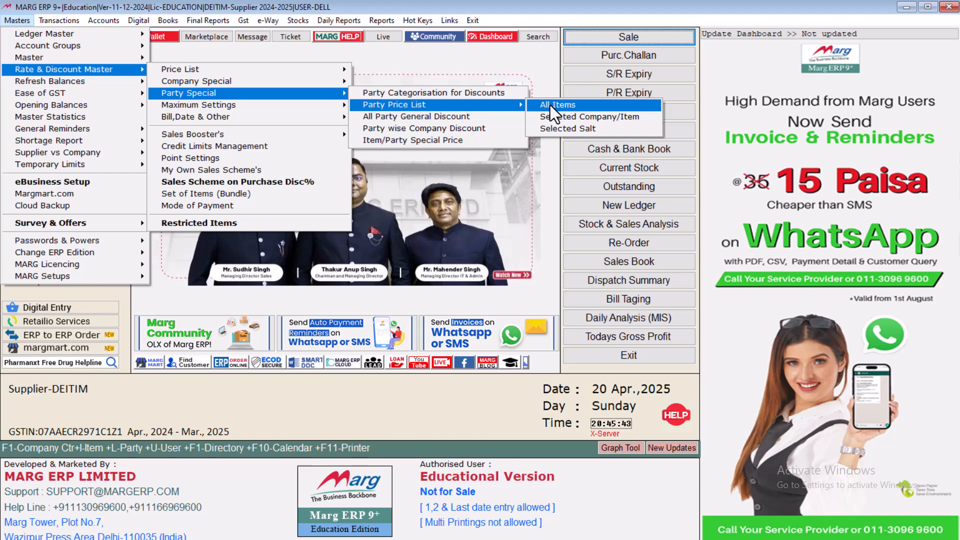
left_click(458, 142)
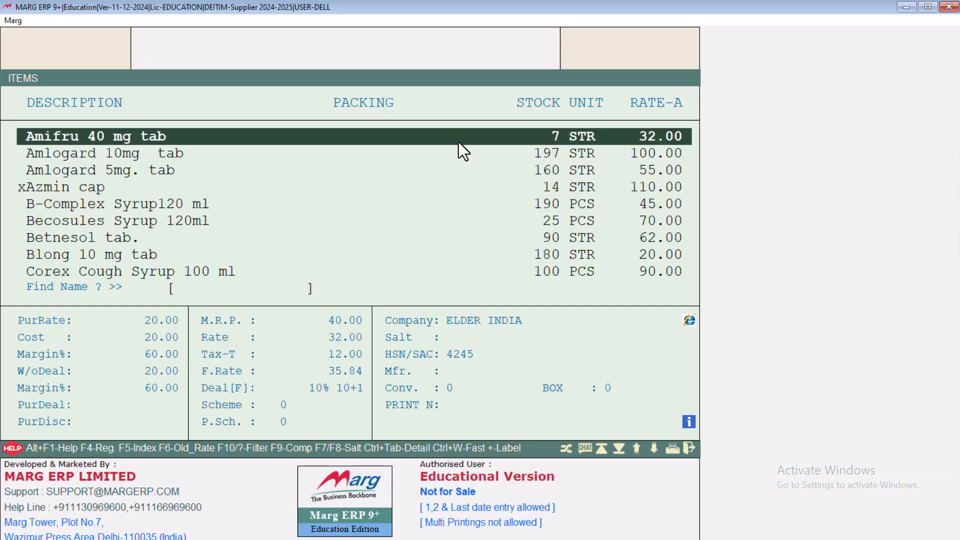
key("Return")
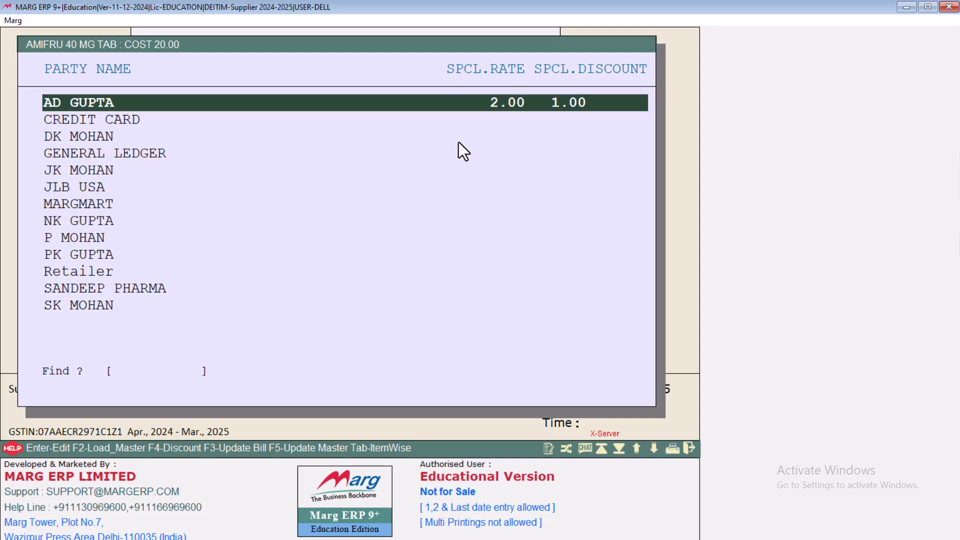
key("Escape")
key("Escape")
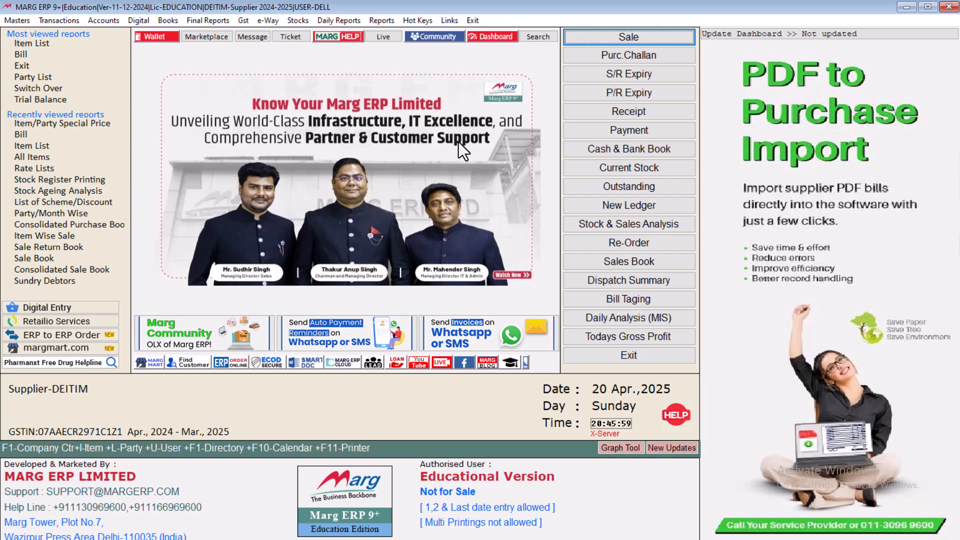
Delete all special net rates and discounts of the first listed party through the party-wise Delete Special Deals utility
left_click(391, 22)
mouse_move(431, 75)
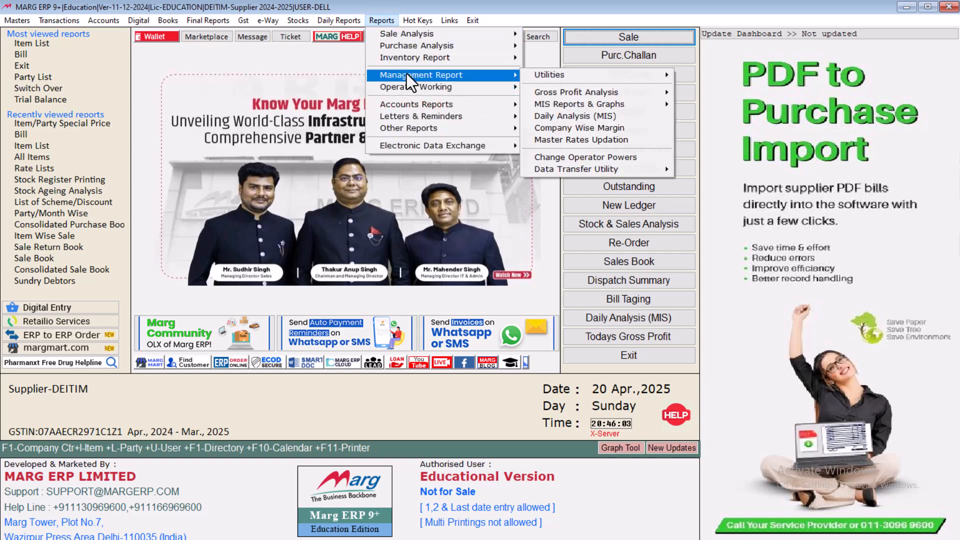
mouse_move(602, 74)
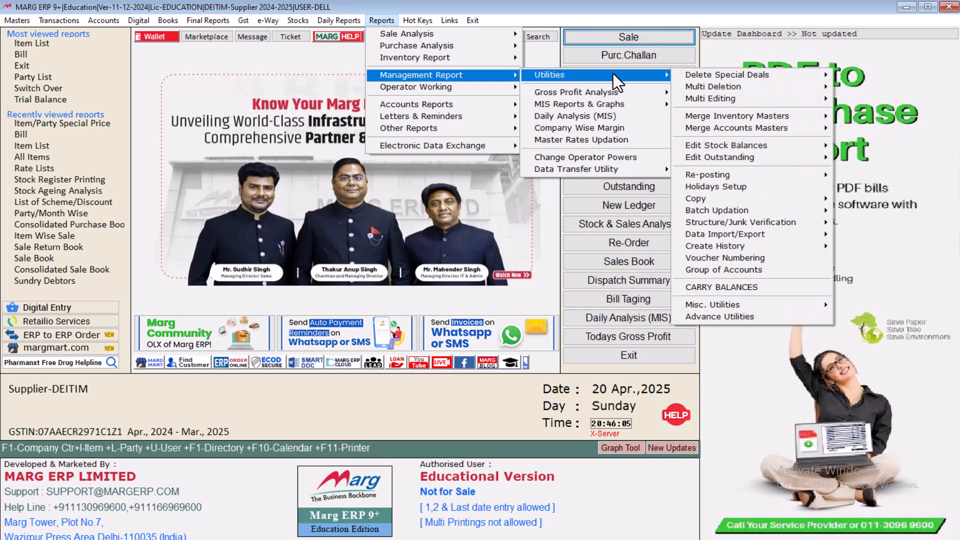
mouse_move(700, 76)
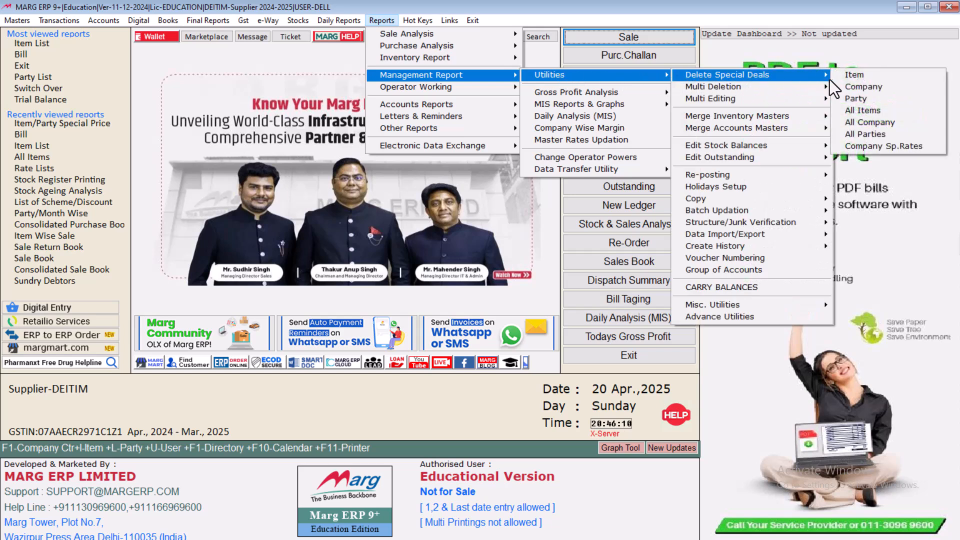
left_click(864, 97)
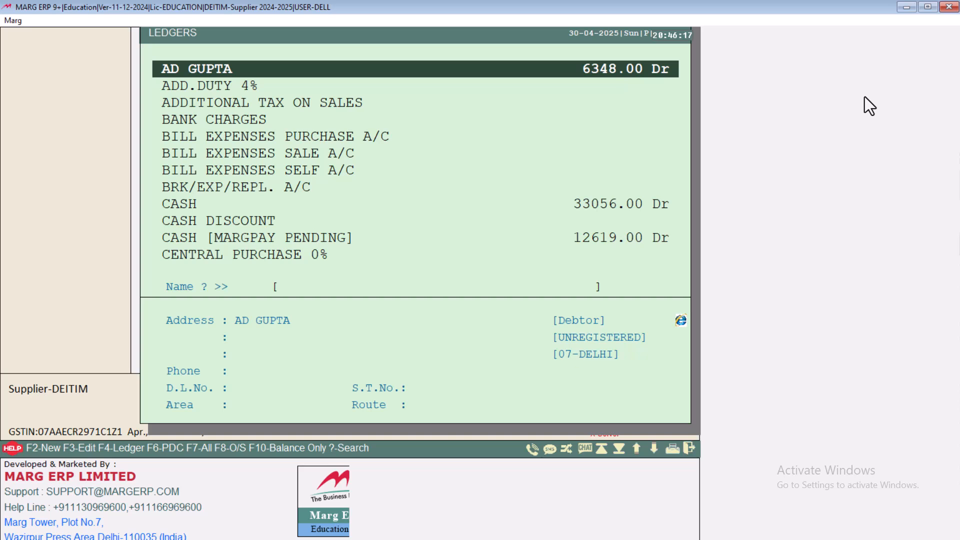
key("Return")
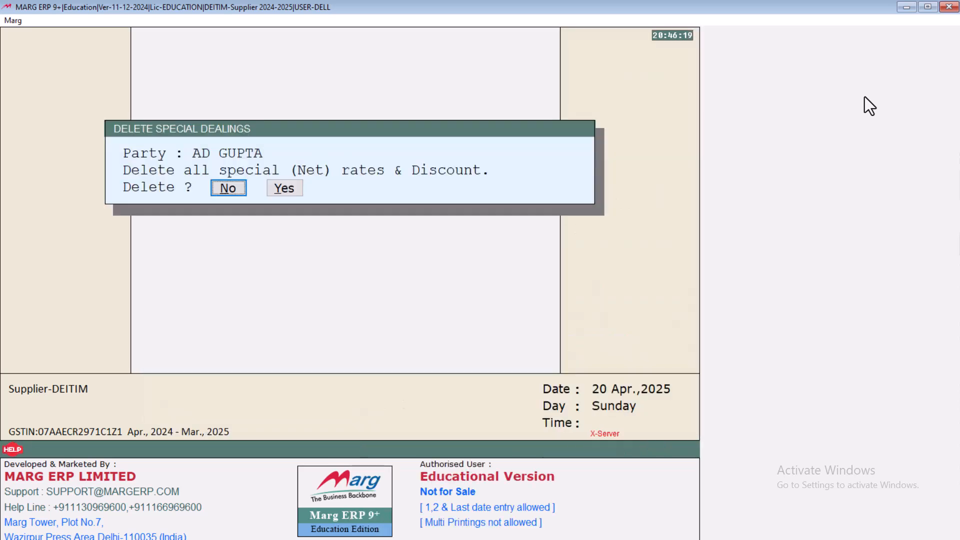
key("Right")
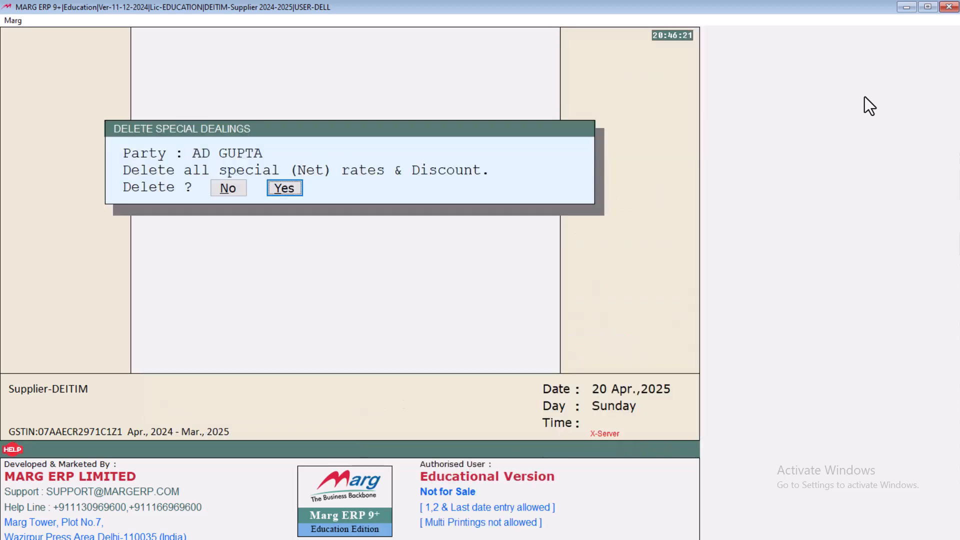
key("Return")
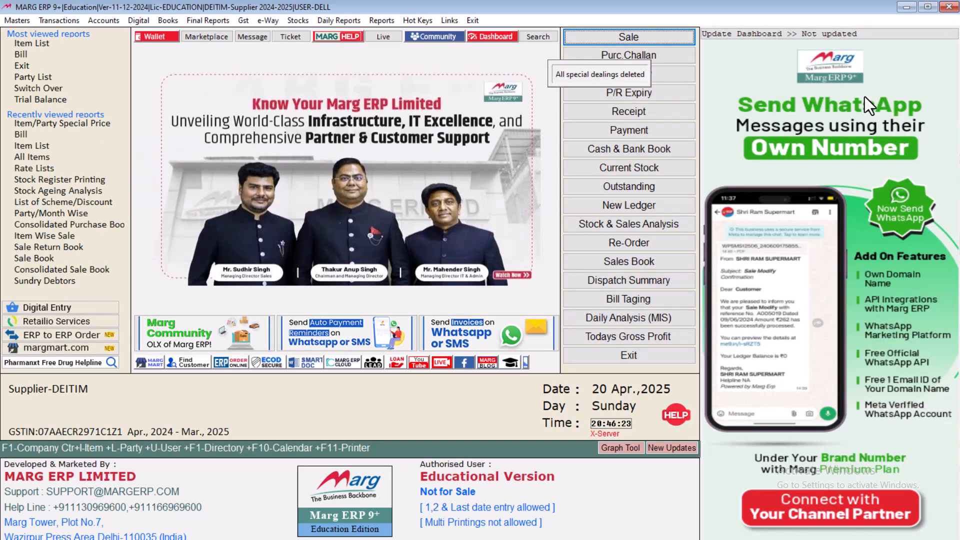
Check the rate and discount of Amifru 40 mg tab, batch BARCH001, in a trial sale bill for the same party, then discard it
key("Return")
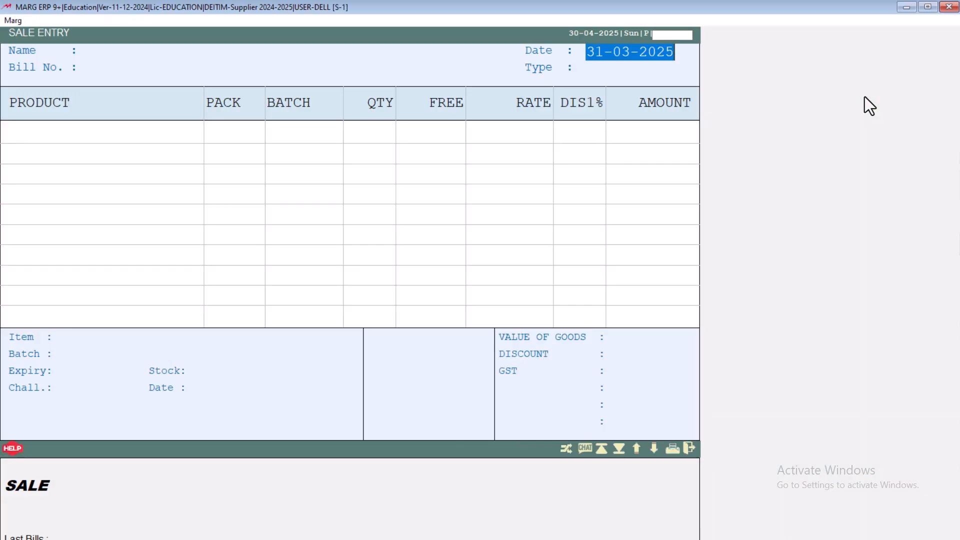
key("Return")
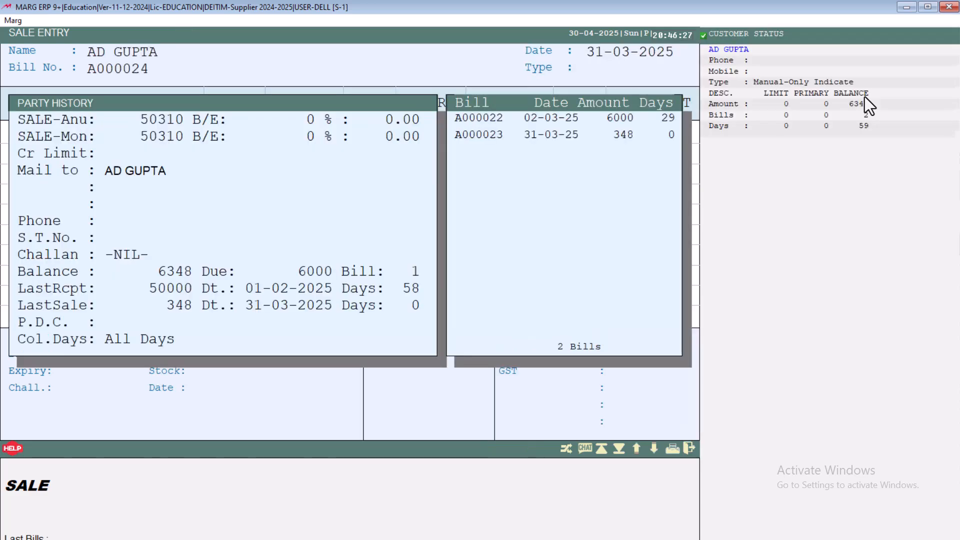
key("Return")
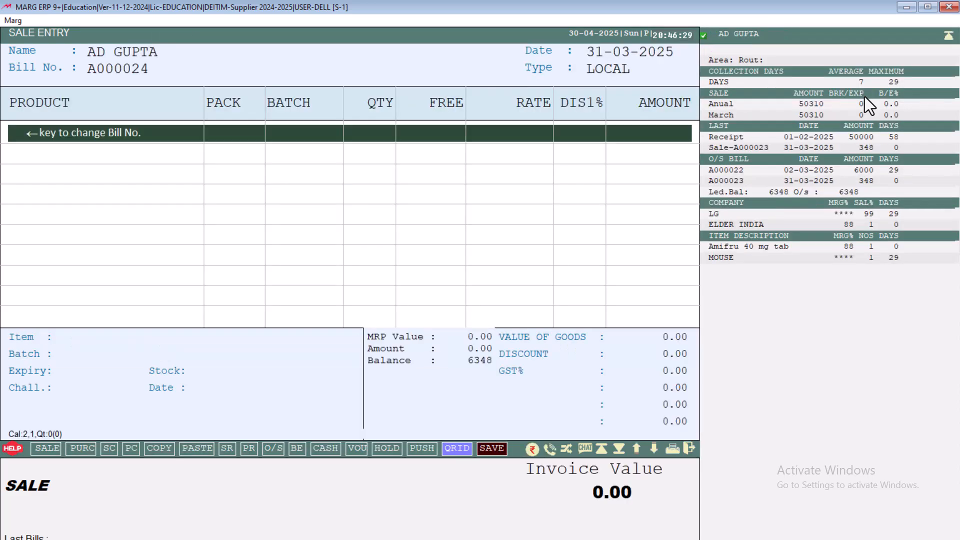
key("Return")
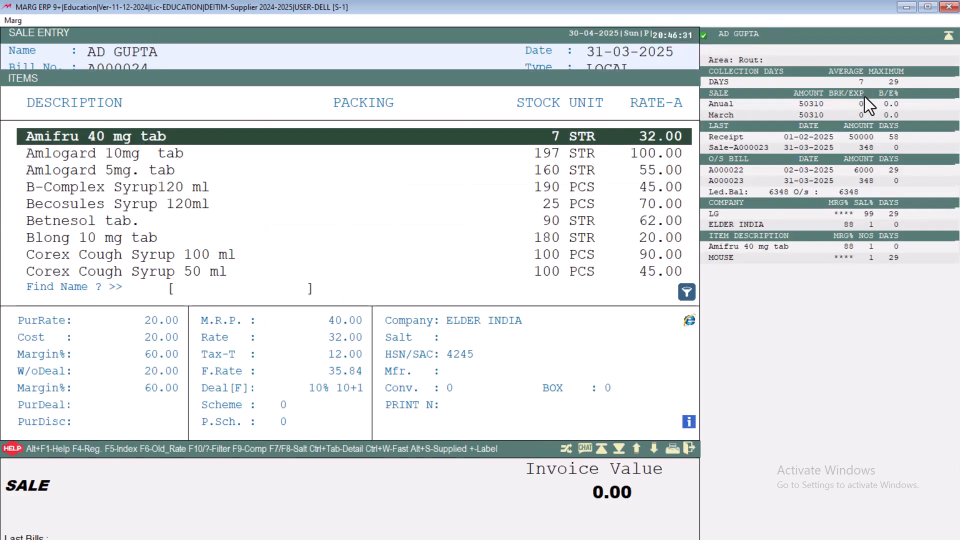
key("Return")
key("Return")
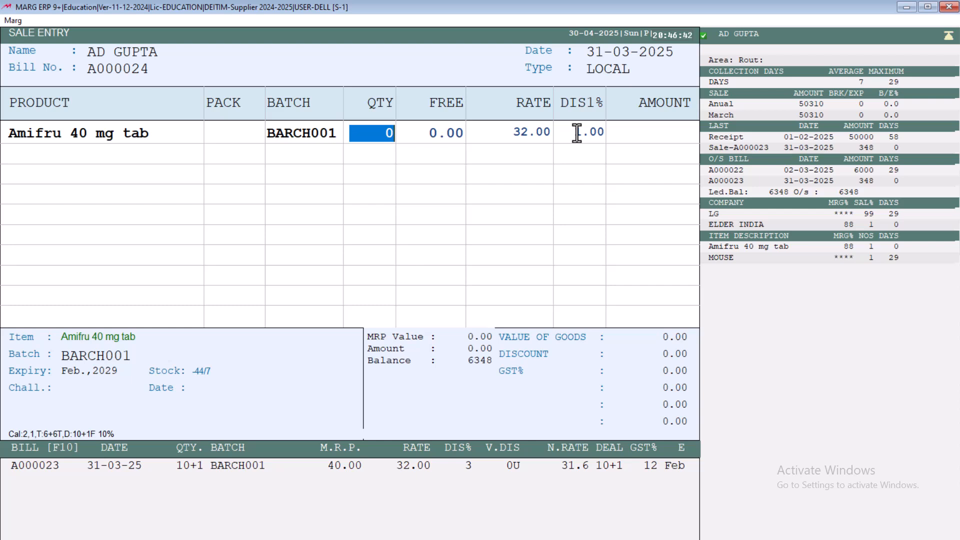
key("Escape")
key("Escape")
key("Escape")
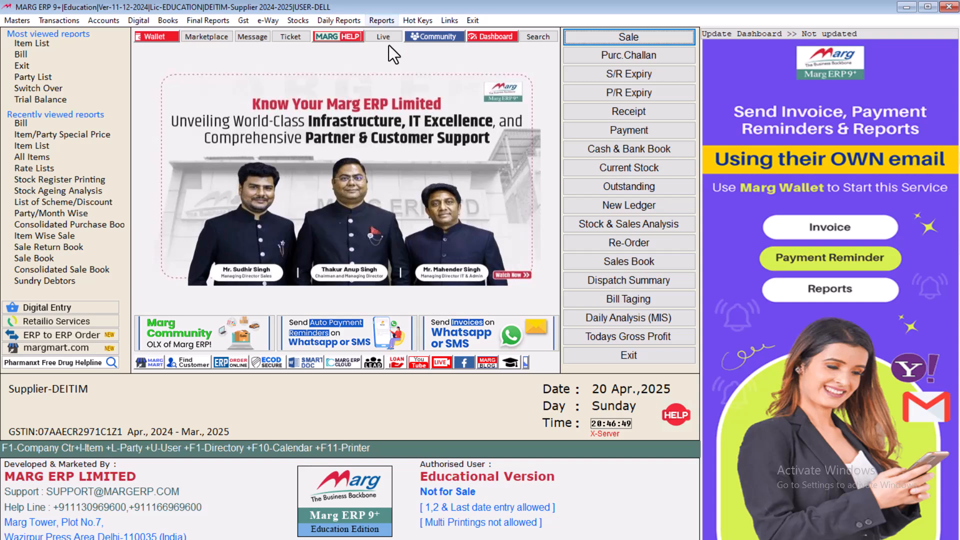
left_click(381, 20)
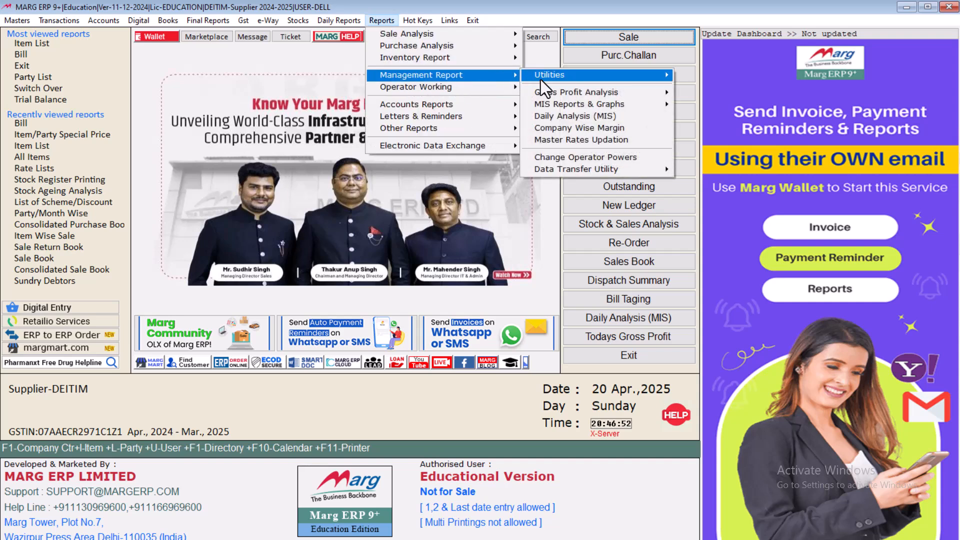
mouse_move(564, 80)
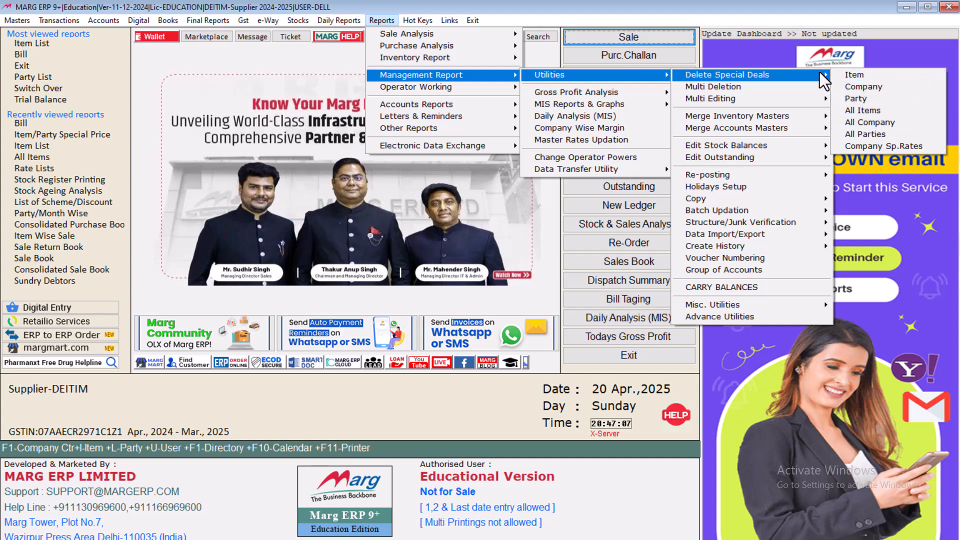
mouse_move(813, 87)
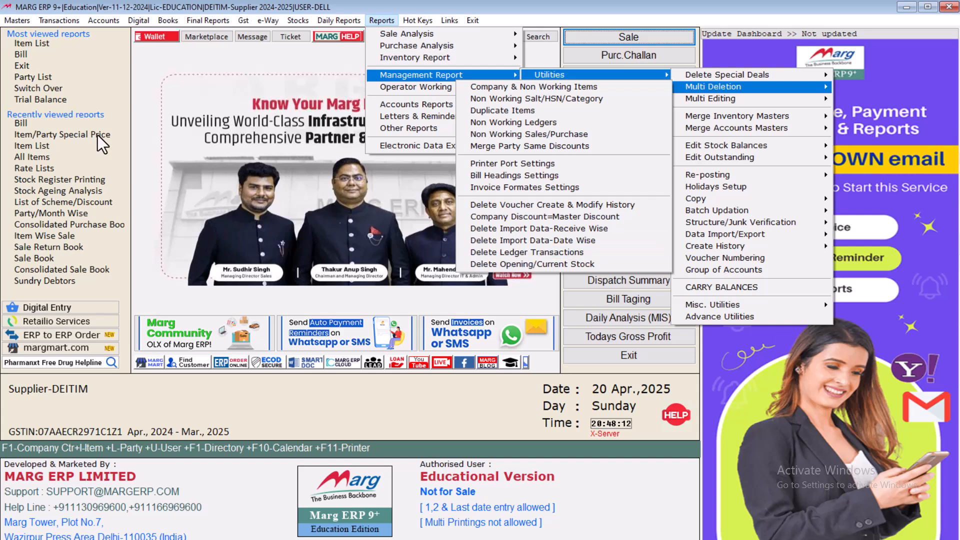
Display the Stock Openings list for the items, accepting the default selections
left_click(67, 22)
mouse_move(20, 20)
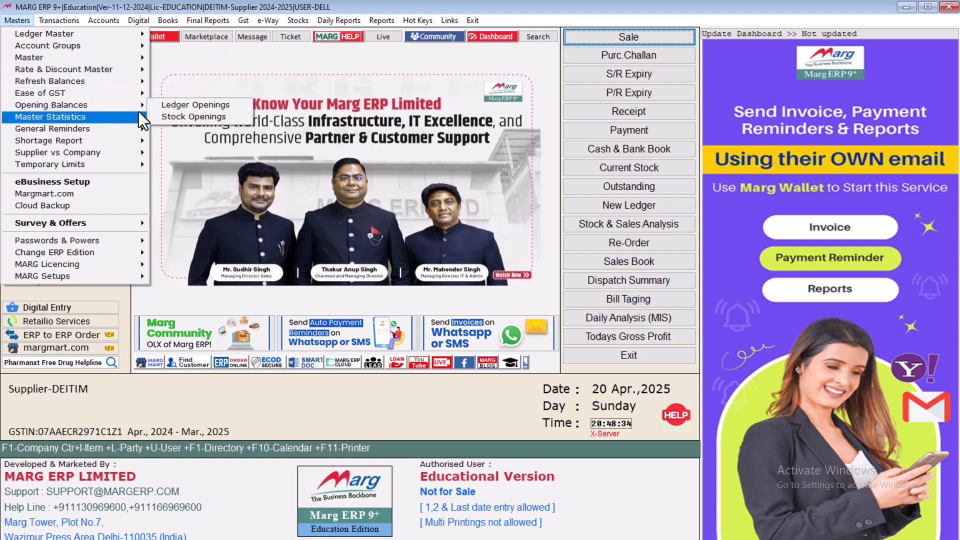
left_click(168, 116)
key("Return")
key("Return")
key("Return")
key("Return")
key("Return")
key("Return")
key("Return")
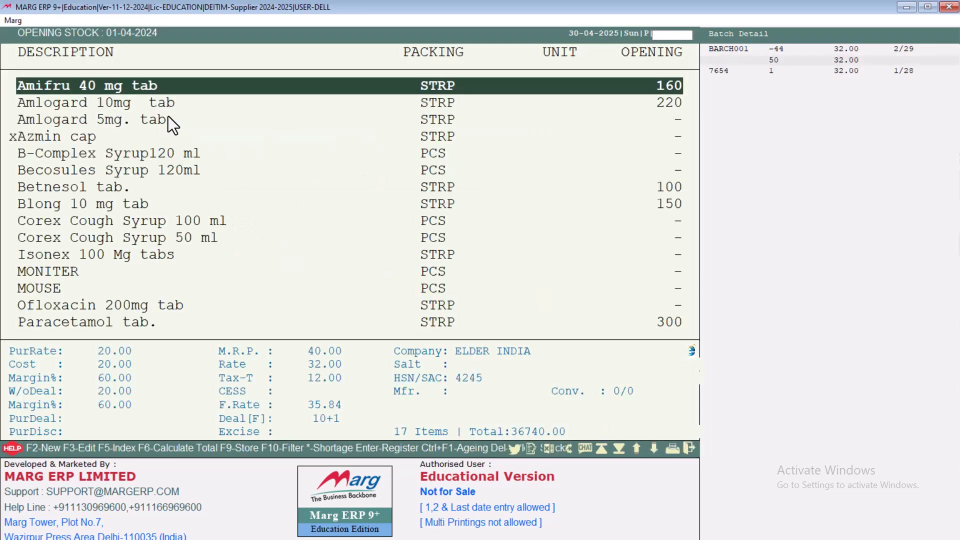
Review the opening quantities of the items down to Vitafol 5mg tab. and leave the list
key("Down")
key("Down")
key("Down")
key("Down")
key("Down")
key("Down")
key("Down")
key("Down")
key("Down")
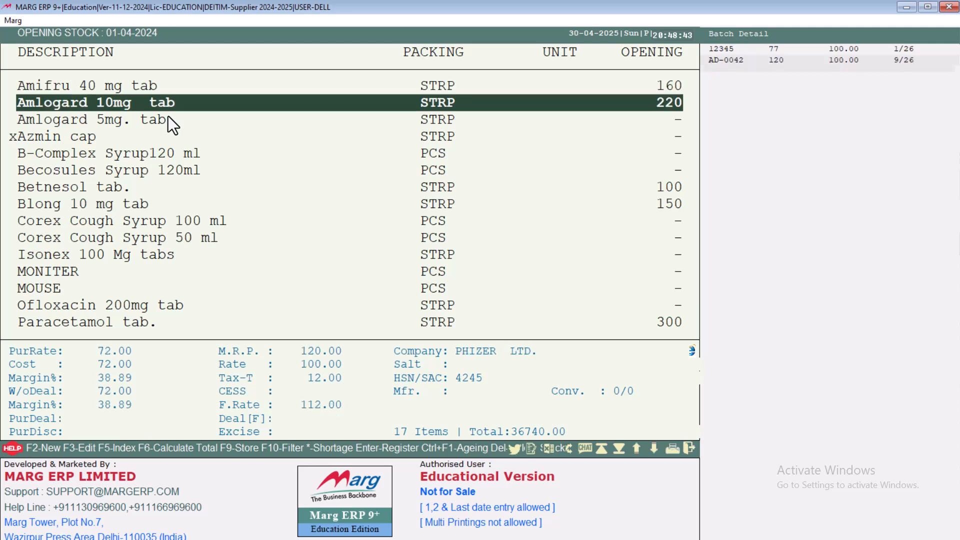
key("Down")
key("Down")
key("Down")
key("Down")
key("Down")
key("Down")
key("Down")
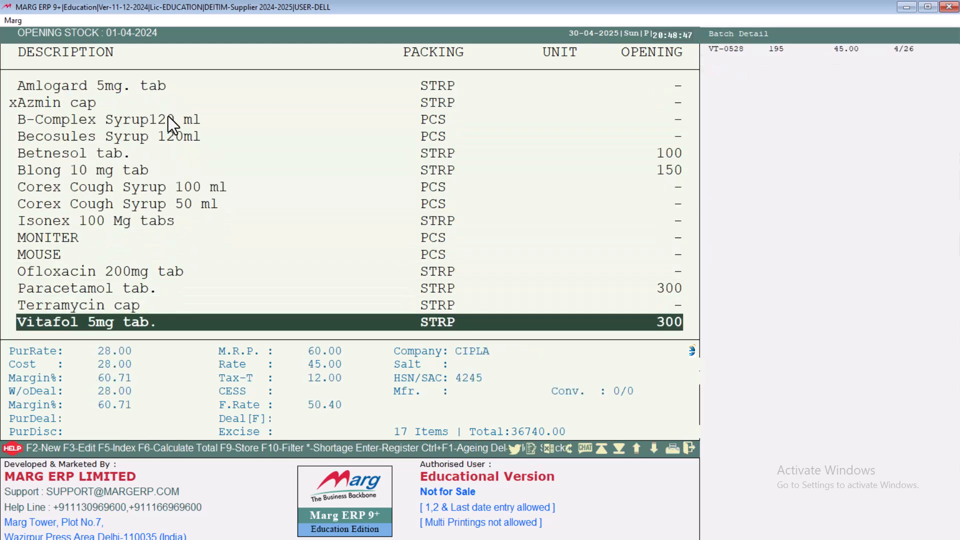
key("Escape")
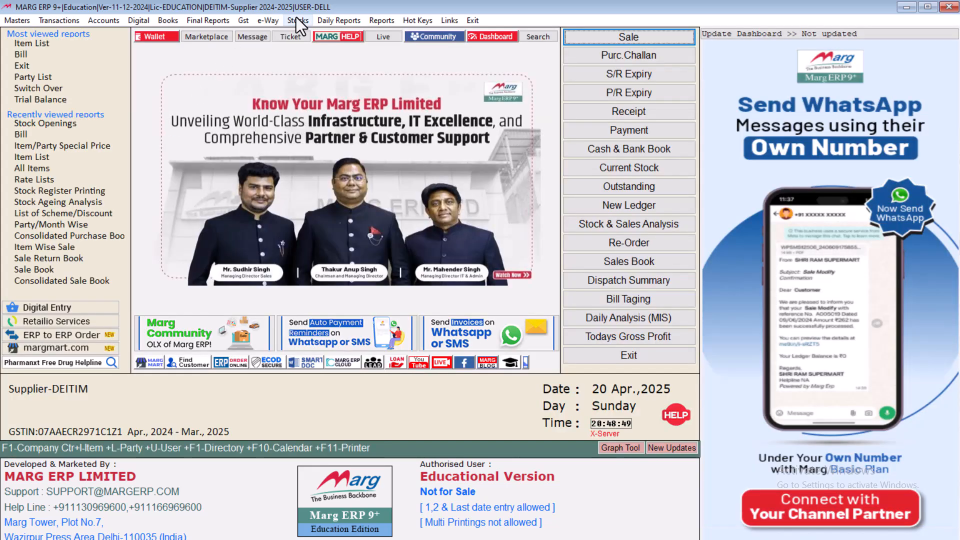
Replace the opening stock of MAIN STORE with zero through Multi Deletion, confirming with the text REPLACE OPENING STOCK
left_click(376, 21)
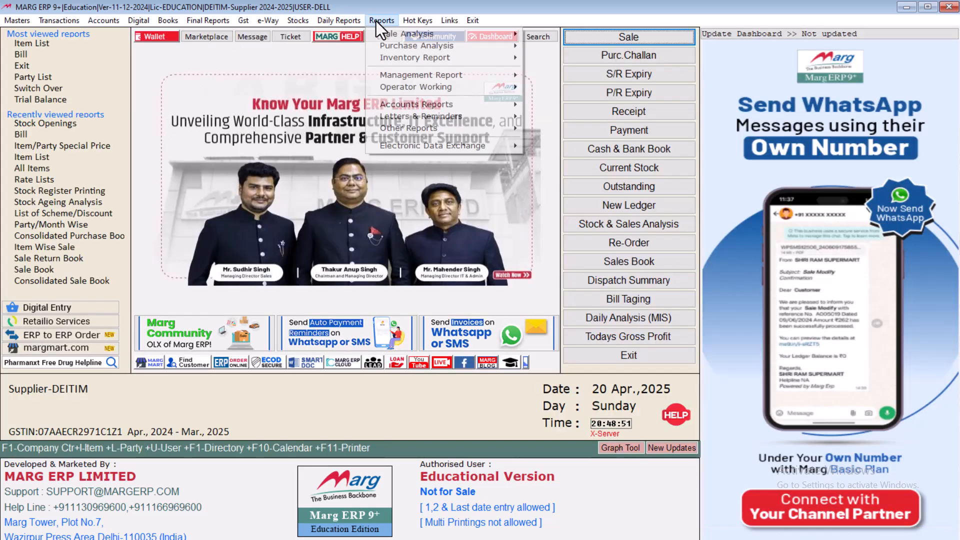
mouse_move(414, 73)
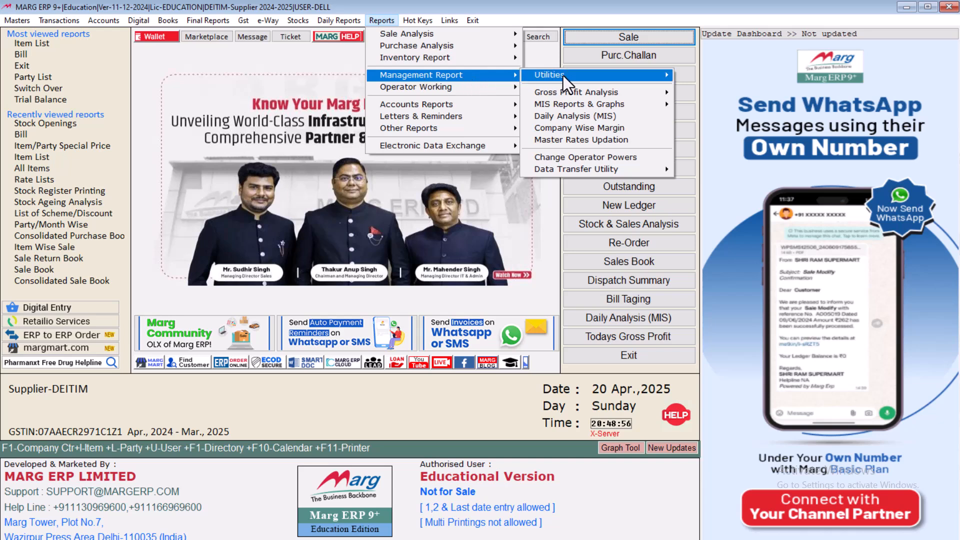
mouse_move(563, 76)
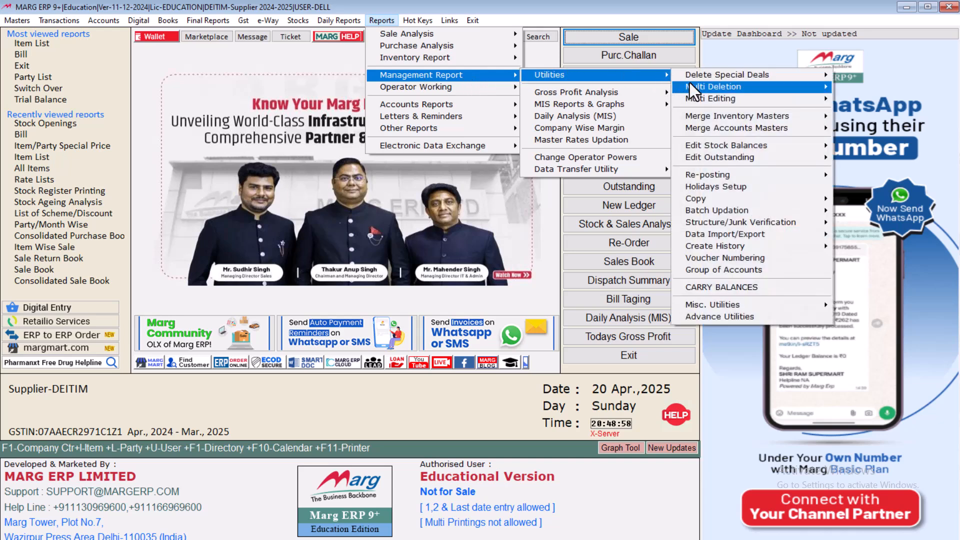
mouse_move(689, 82)
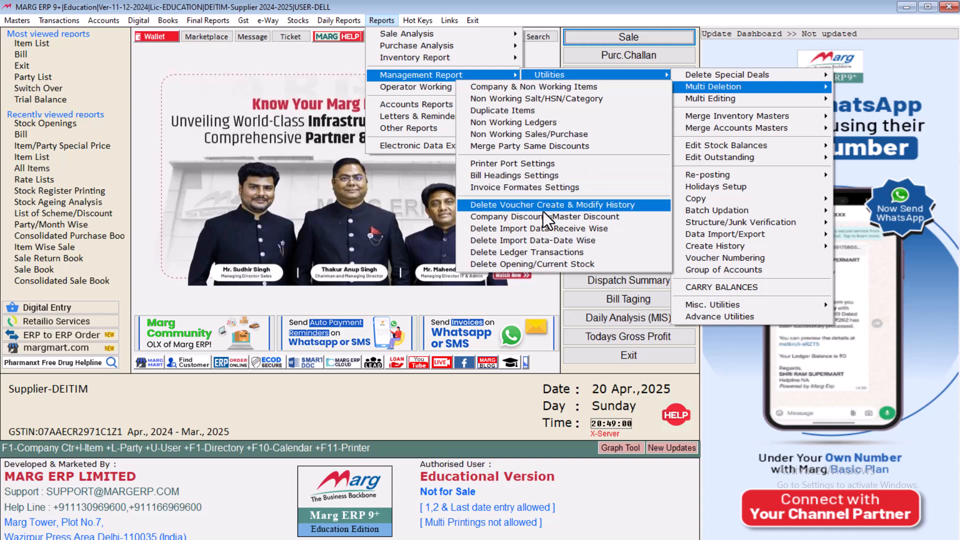
left_click(535, 266)
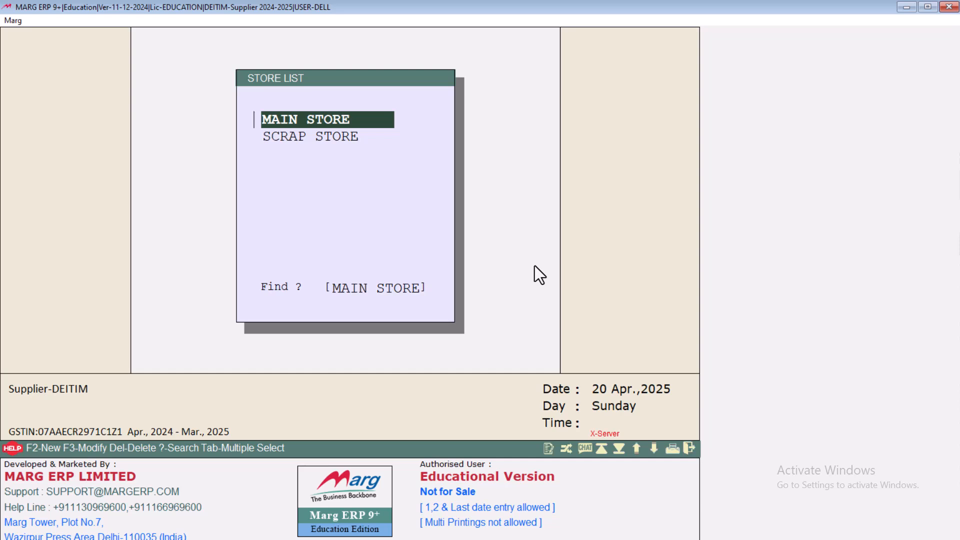
key("Return")
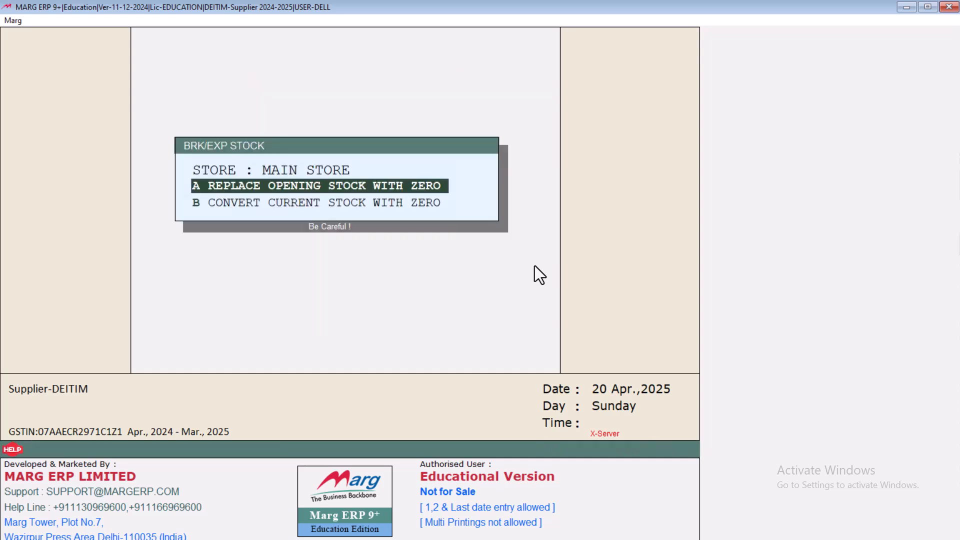
left_click(396, 189)
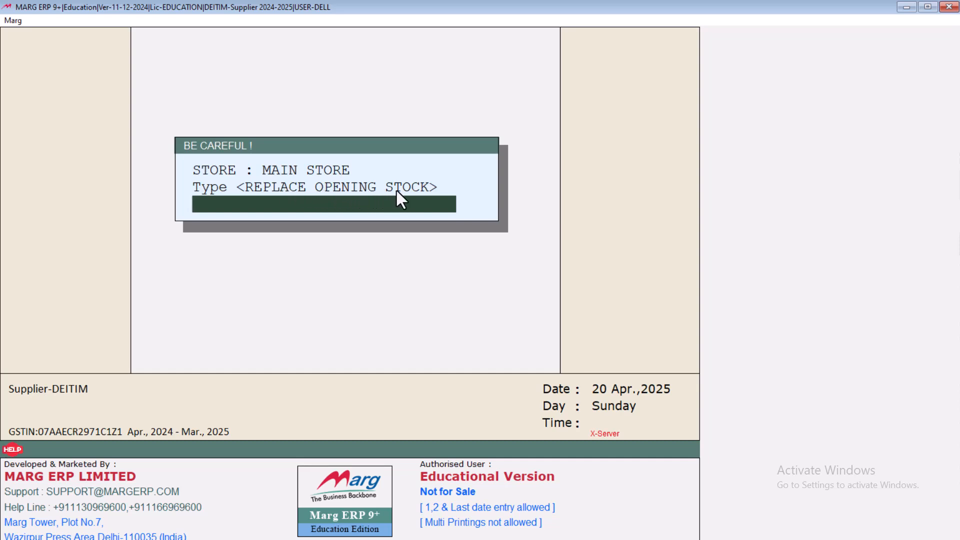
type("REPLACE OPENING STOCK")
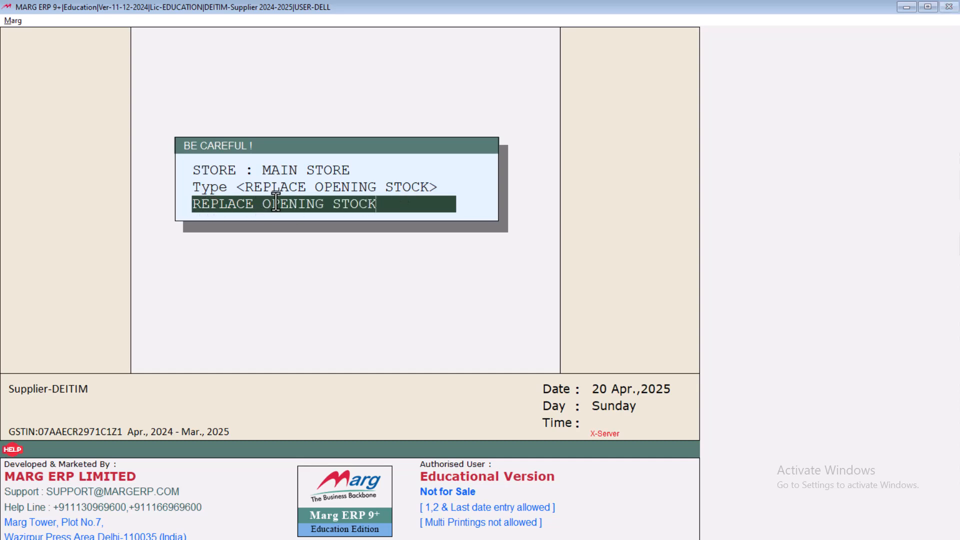
key("Return")
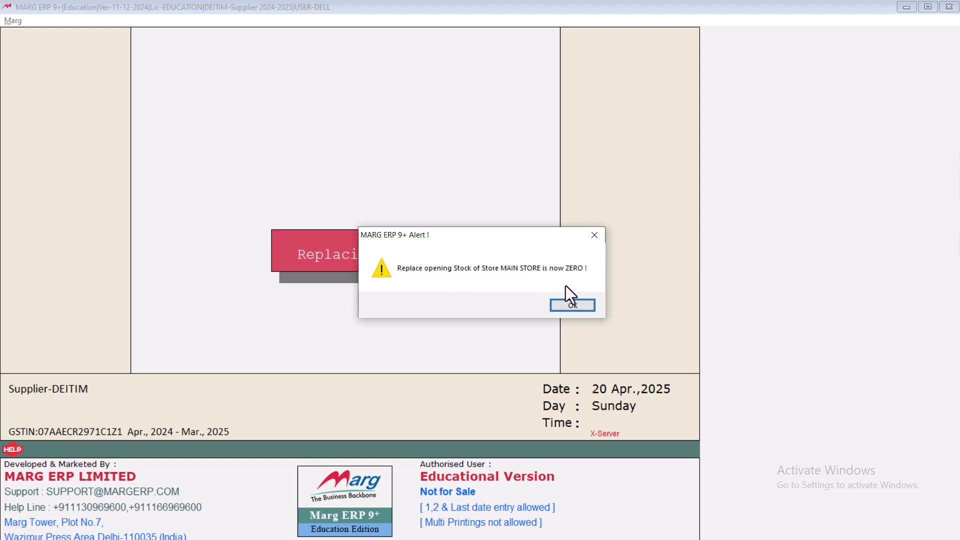
left_click(573, 304)
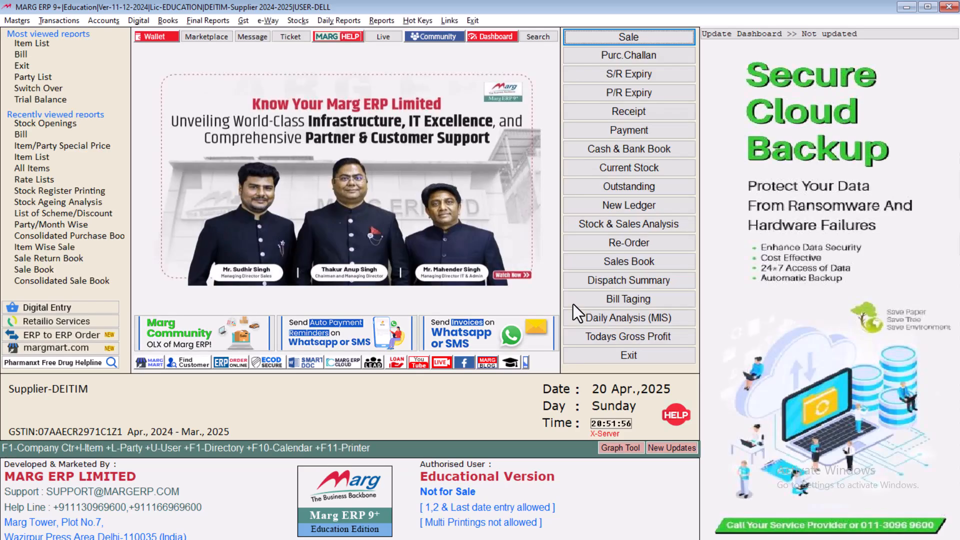
Display the Stock Openings list again for the items, accepting the default selections
left_click(18, 21)
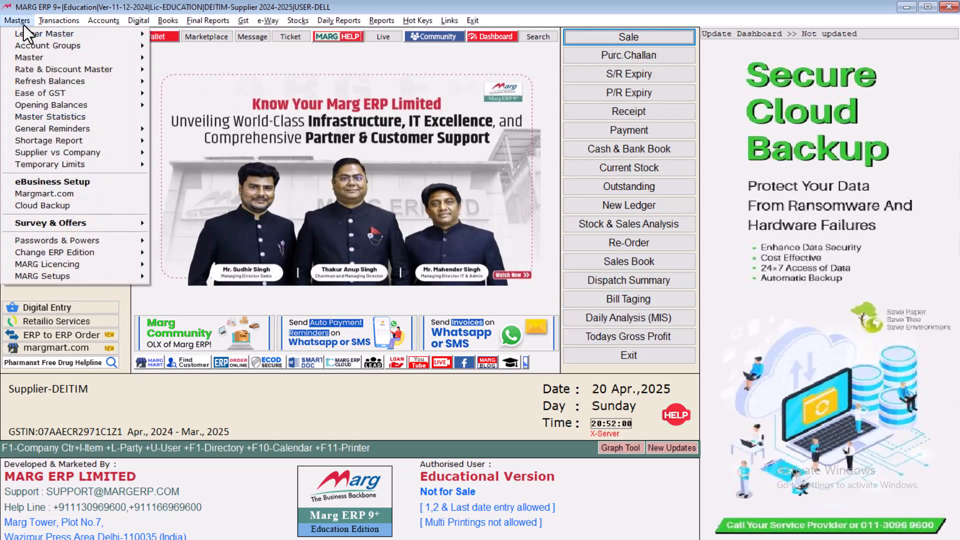
mouse_move(42, 108)
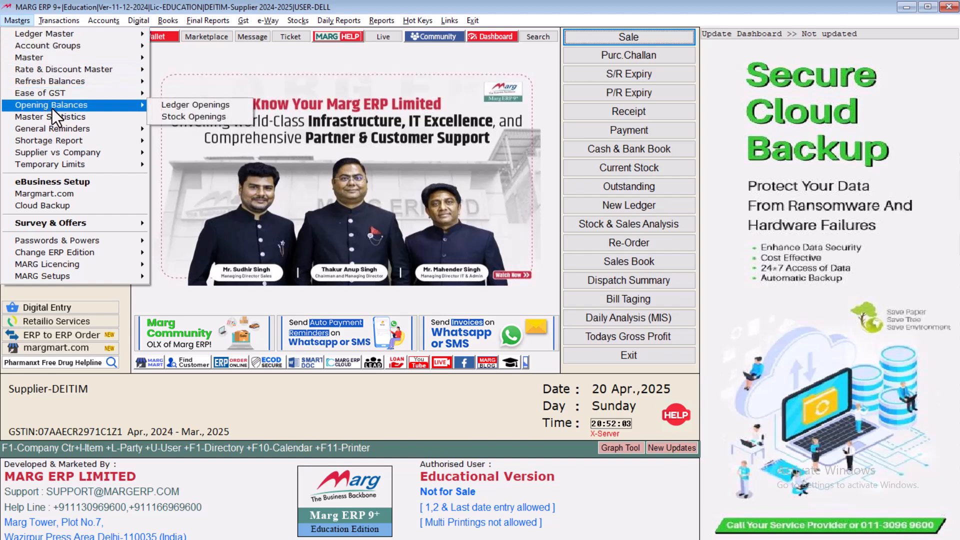
left_click(161, 116)
key("Return")
key("Return")
key("Return")
key("Return")
key("Return")
key("Return")
key("Return")
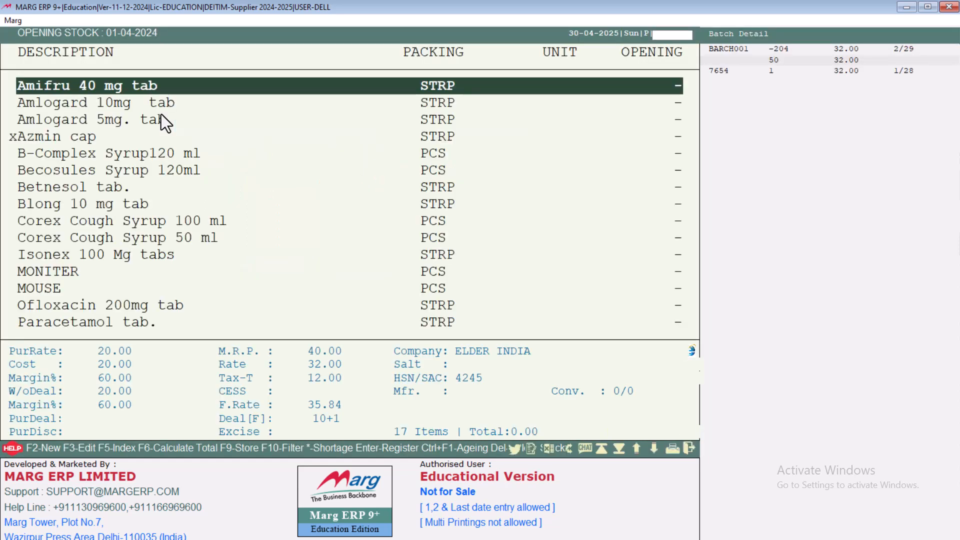
Review the opening quantities of all items from Amifru 40 mg tab down to Vitafol 5mg tab
key("Down")
key("Down")
key("Down")
key("Down")
key("Down")
key("Down")
key("Down")
key("Down")
key("Down")
key("Down")
key("Down")
key("Down")
key("Down")
key("Down")
key("Down")
key("Down")
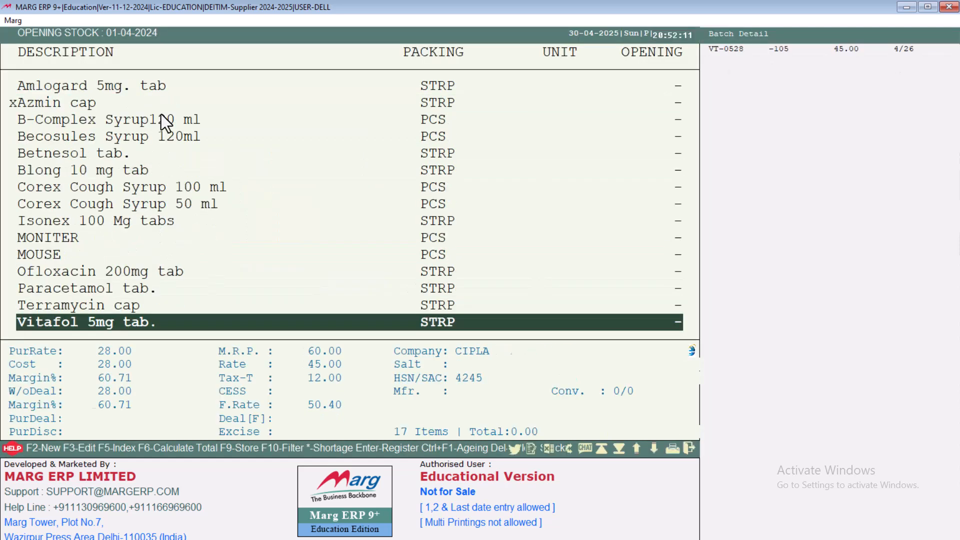
Review the zeroed opening quantities back up to Amifru 40 mg tab and leave the Stock Openings list
key("Up")
key("Up")
key("Up")
key("Up")
key("Up")
key("Up")
key("Up")
key("Up")
key("Up")
key("Up")
key("Up")
key("Up")
key("Up")
key("Up")
key("Up")
key("Up")
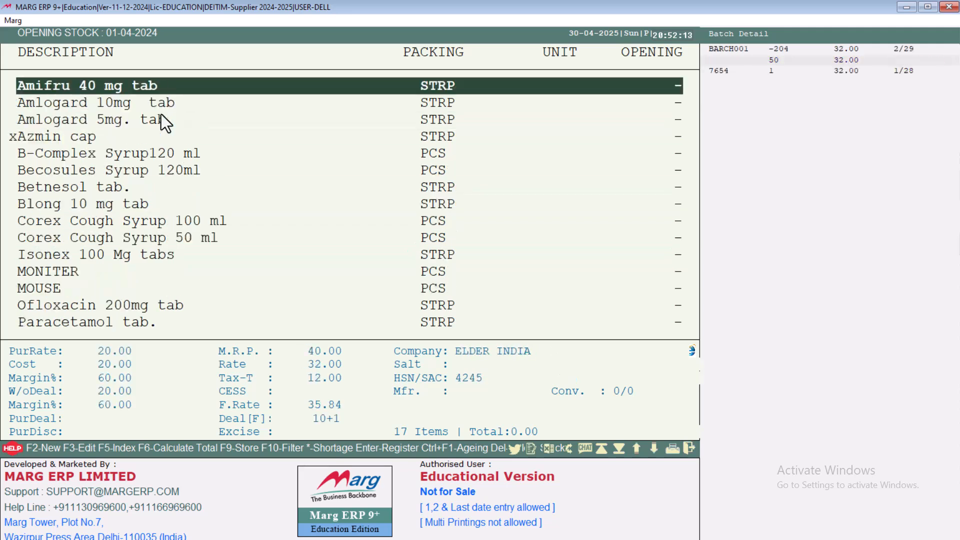
key("Escape")
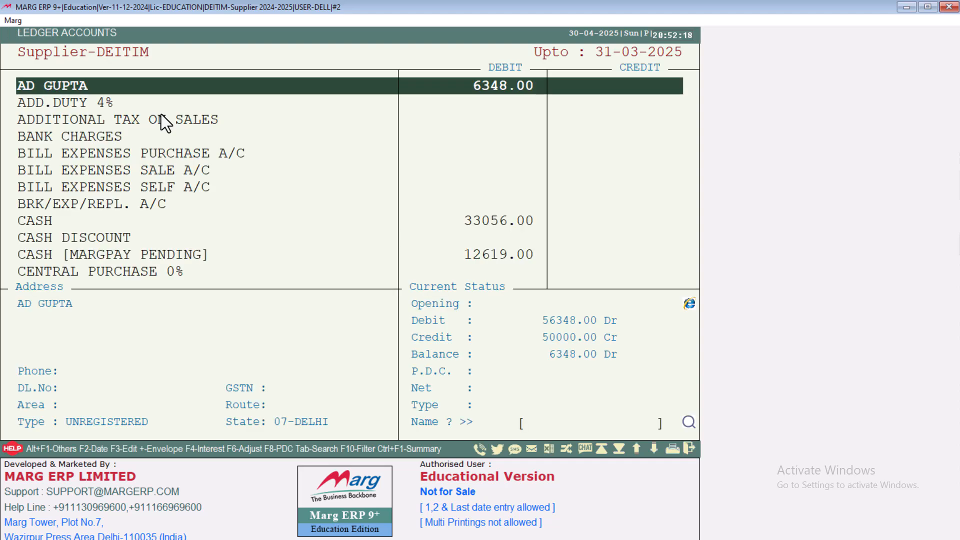
View the first party's ledger for 01-04-2024 to 31-03-2025, check its receipt and sale entries, and leave the ledger accounts
key("Return")
key("Return")
key("Return")
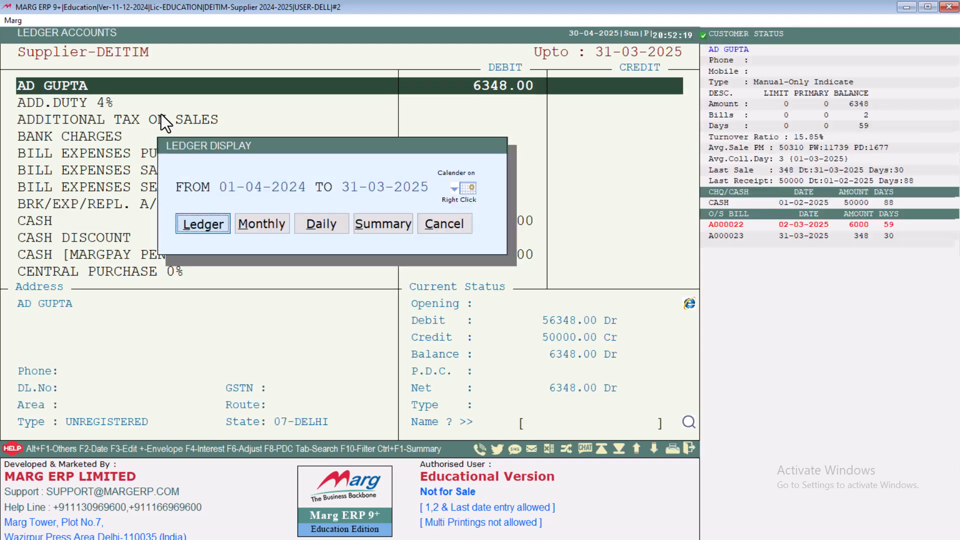
key("Return")
key("Up")
key("Up")
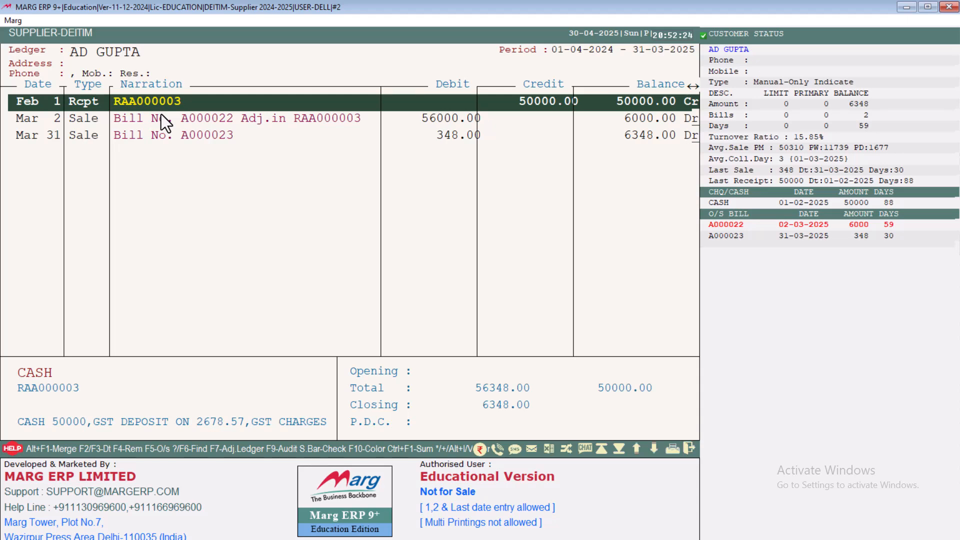
key("Escape")
key("Escape")
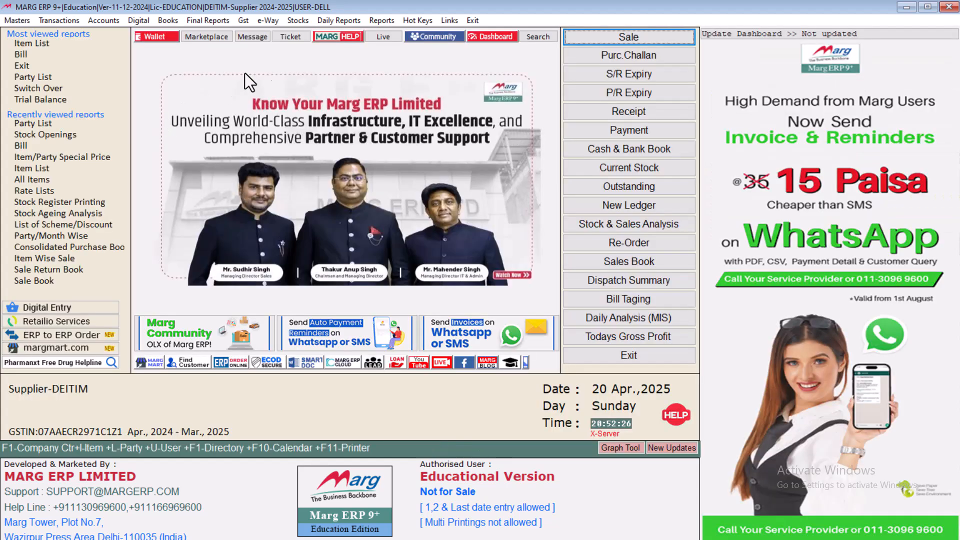
Start Delete Ledger Transactions from the Multi Deletion utilities for the SUNDRY DEBTORS group
left_click(381, 21)
mouse_move(409, 74)
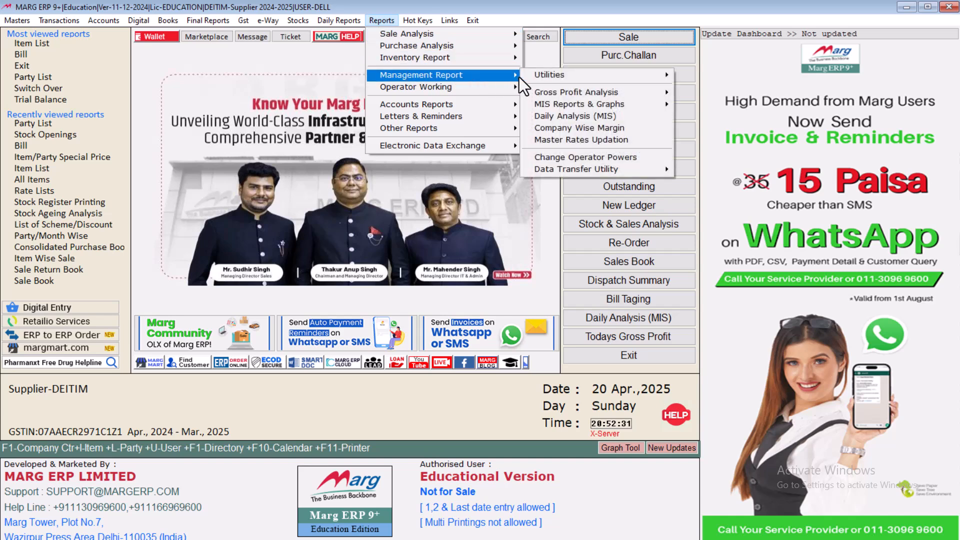
mouse_move(596, 77)
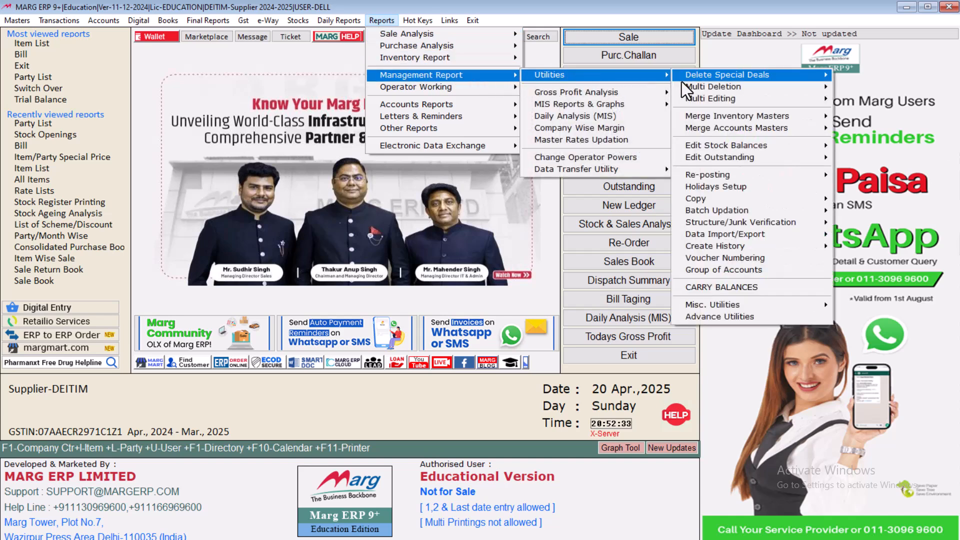
mouse_move(692, 85)
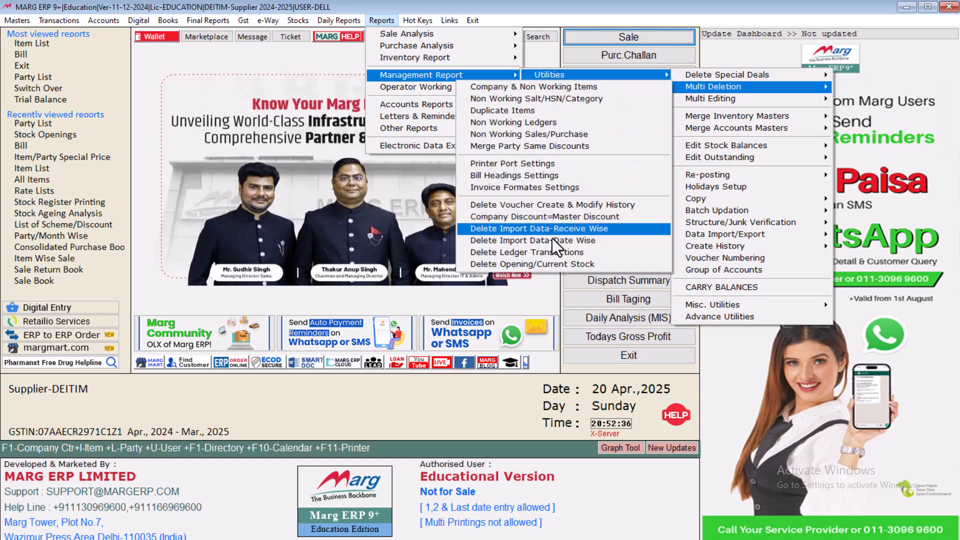
left_click(539, 252)
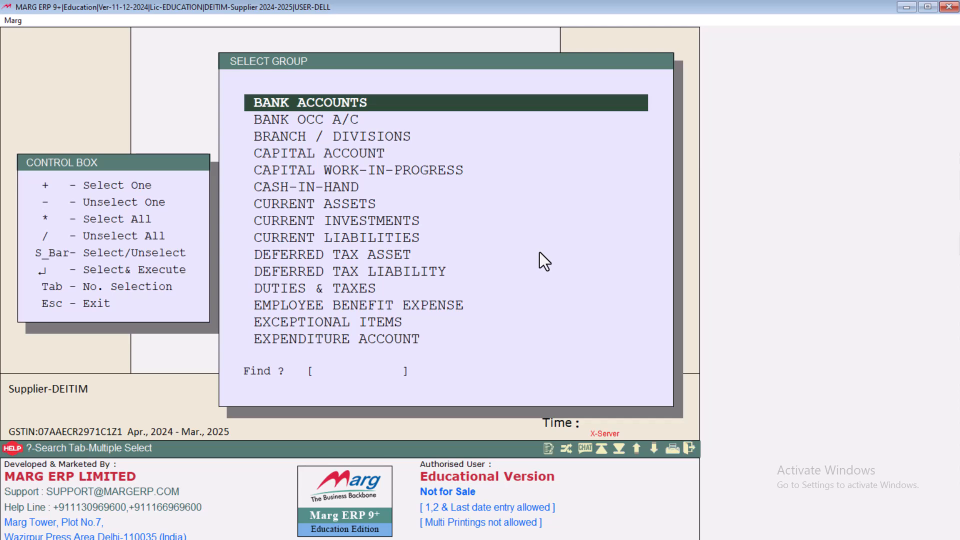
key("Down")
key("Down")
key("Down")
key("Down")
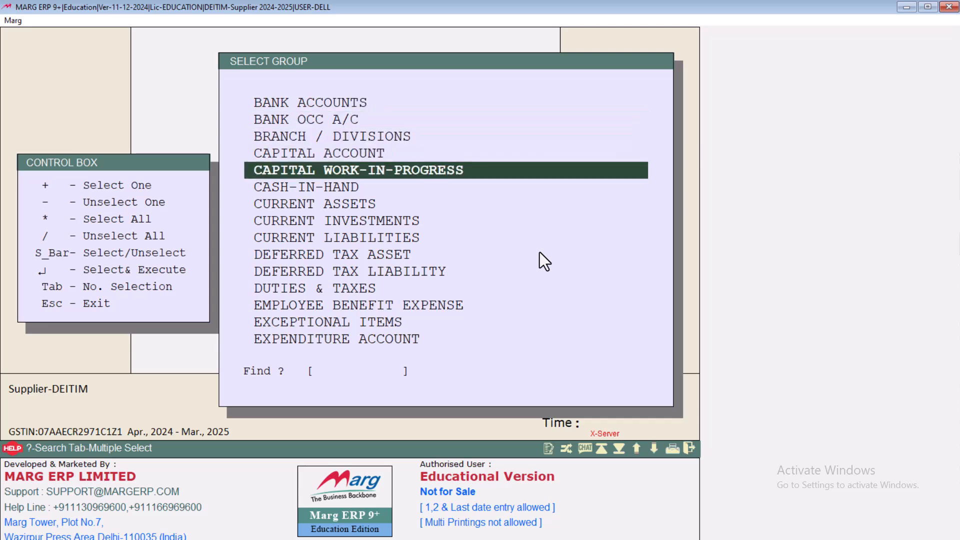
type("D")
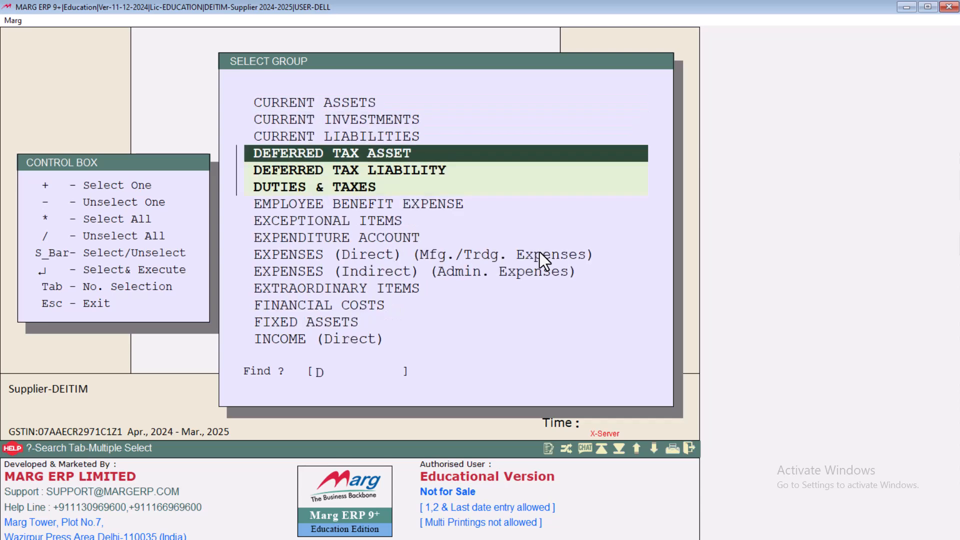
key("BackSpace")
type("SUN")
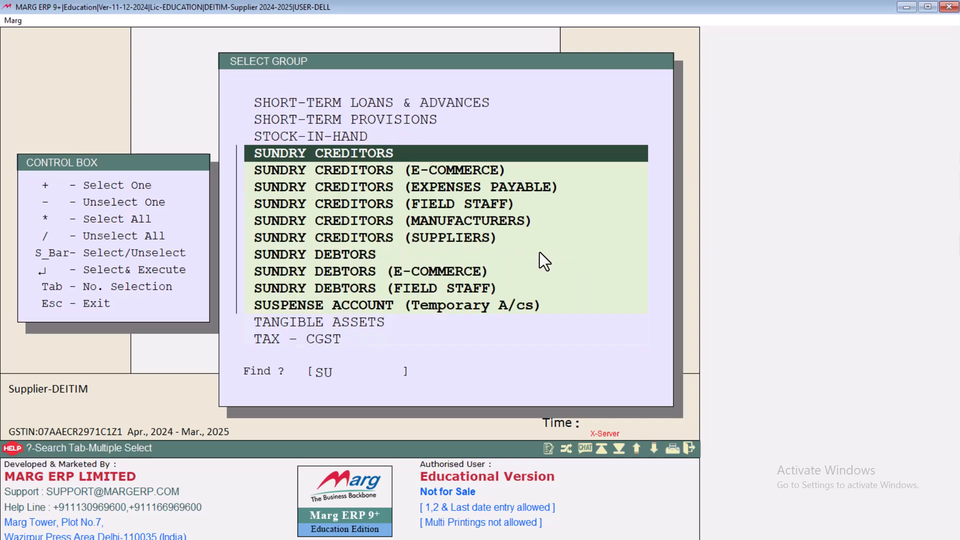
key("Down")
key("Down")
key("Down")
key("Down")
key("Down")
key("Down")
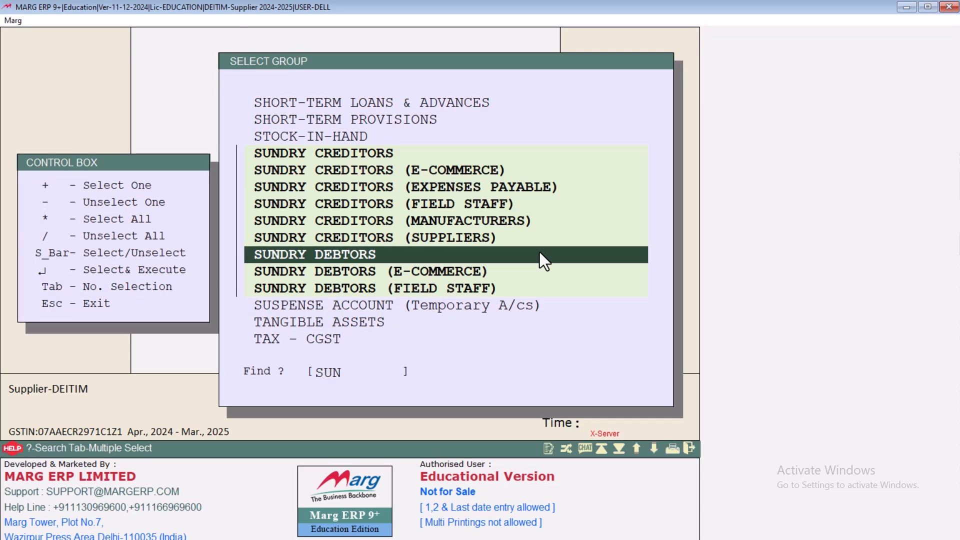
key("Return")
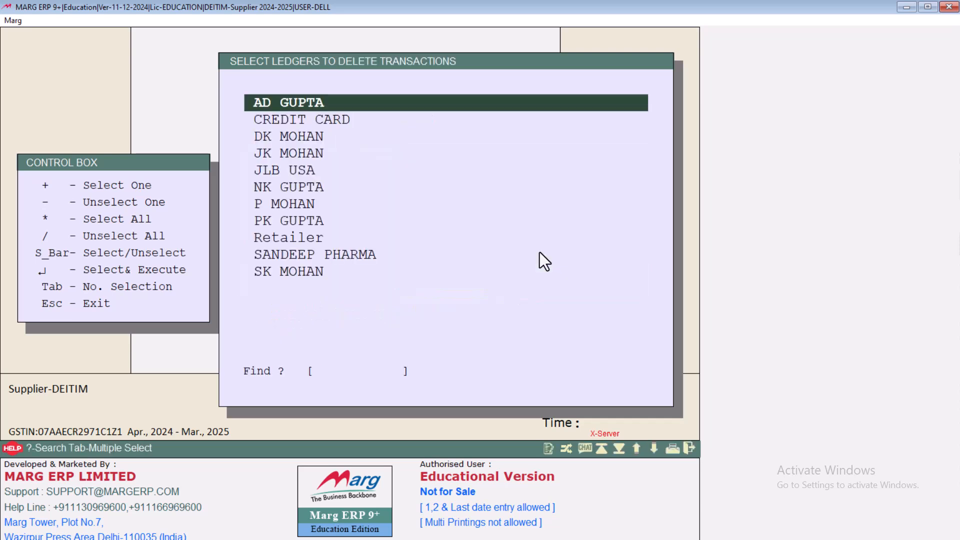
Delete the first debtor's ledger transactions from 01-04-2024 to 31-03-2025, confirming with the text SURE
key("Return")
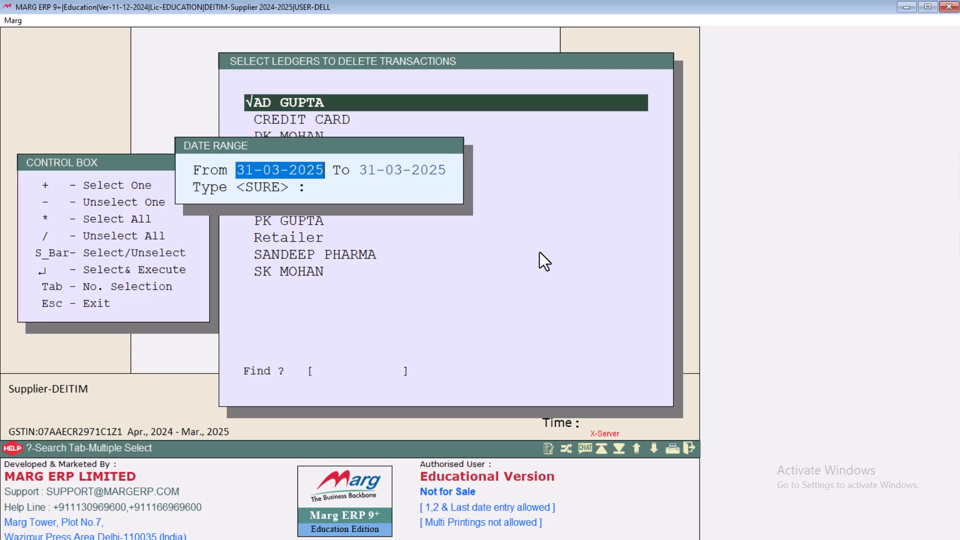
type("1-4")
key("Return")
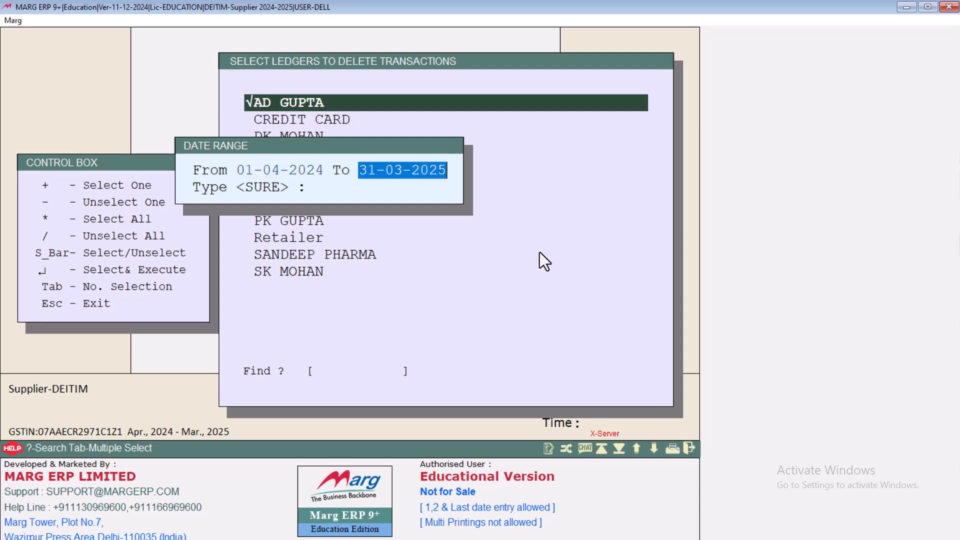
key("Return")
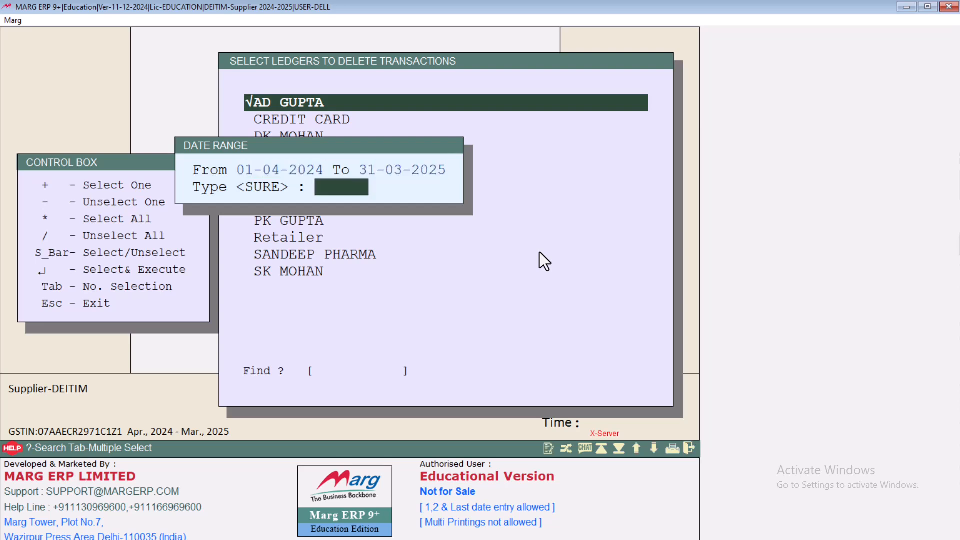
type("SURE")
key("Return")
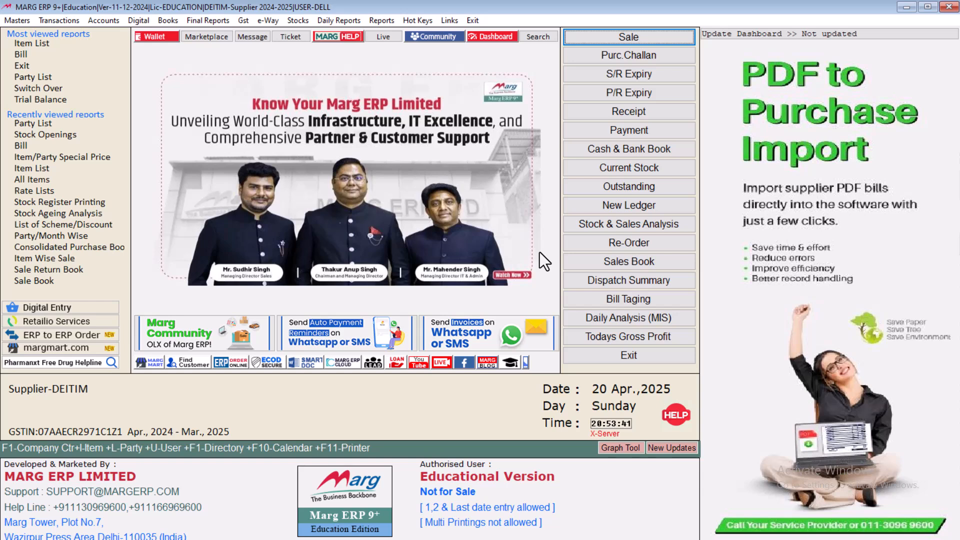
Display the same party's ledger again to check for remaining transactions, and leave the ledger accounts
key("ctrl+l")
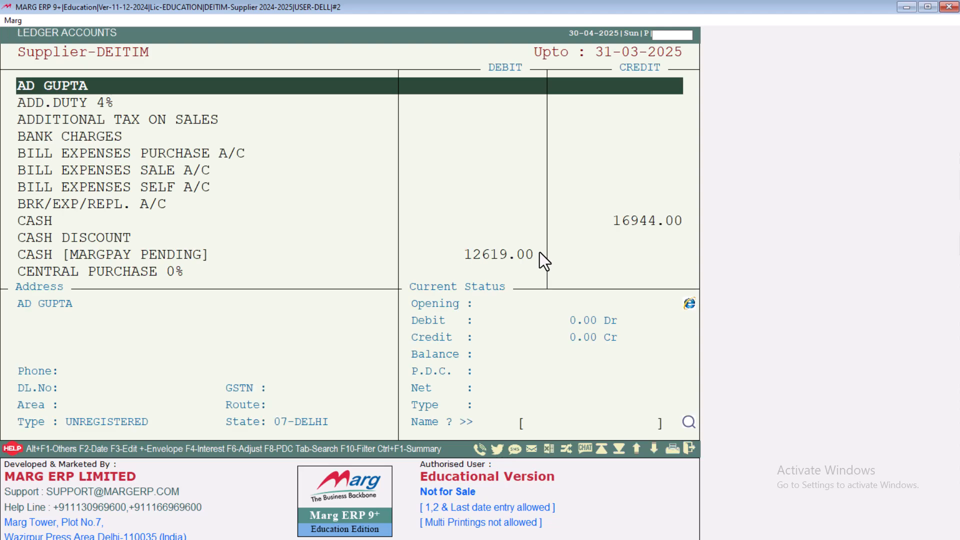
key("Return")
key("Return")
key("Return")
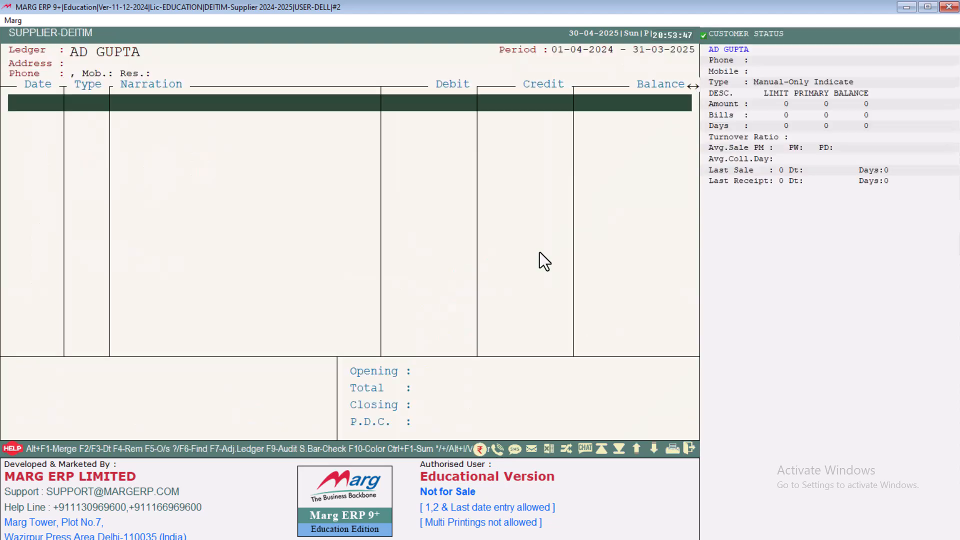
key("Escape")
key("Escape")
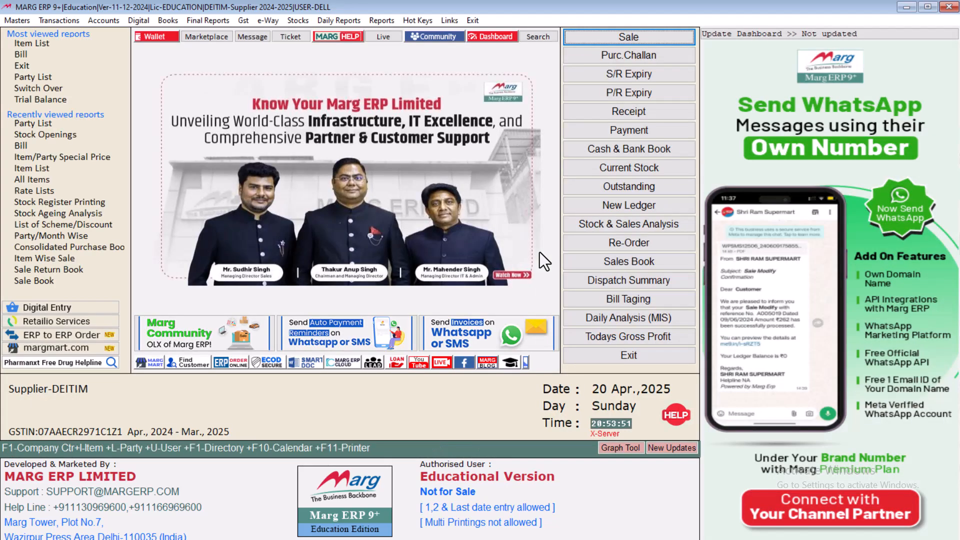
Start Item Master Multi Editing with stock as on 31-03-2025 and apply it to All Items
left_click(385, 21)
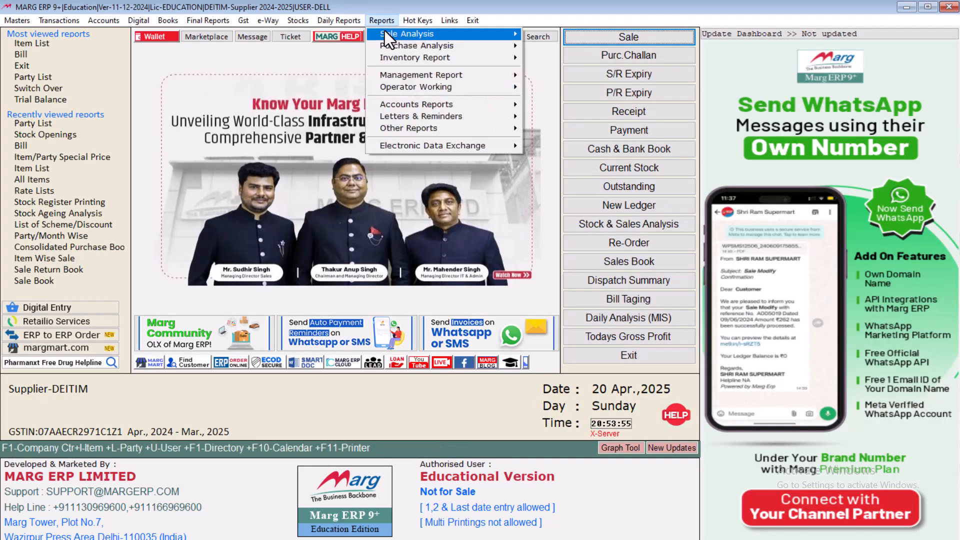
mouse_move(436, 76)
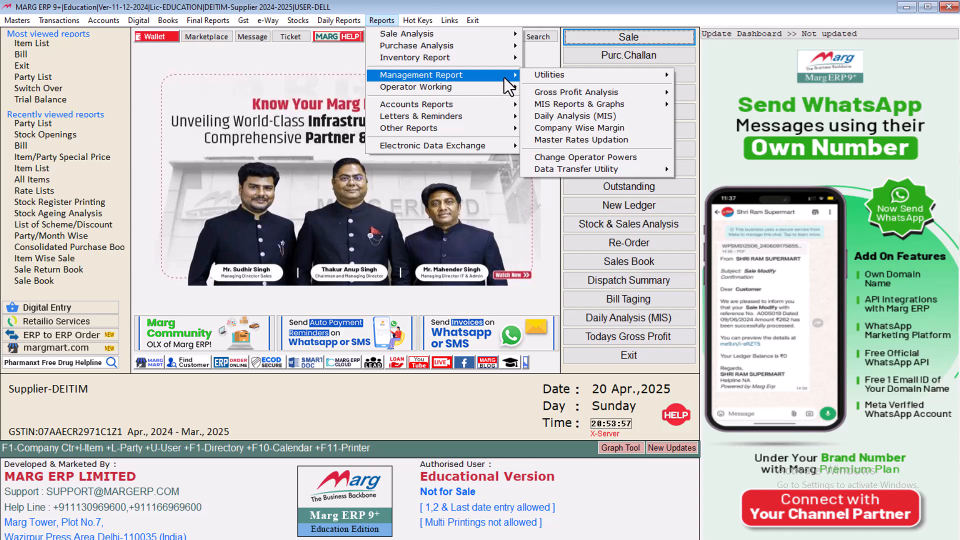
mouse_move(545, 79)
mouse_move(696, 98)
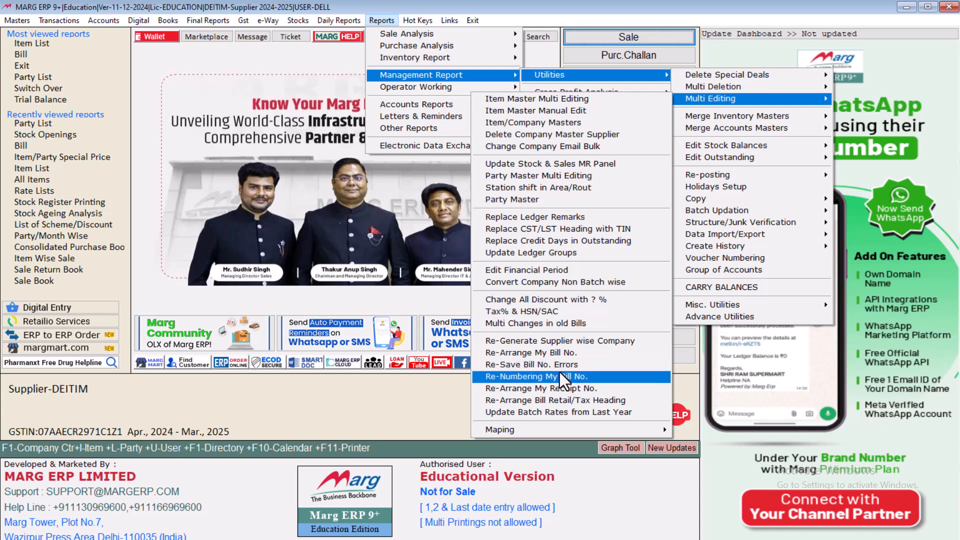
left_click(552, 101)
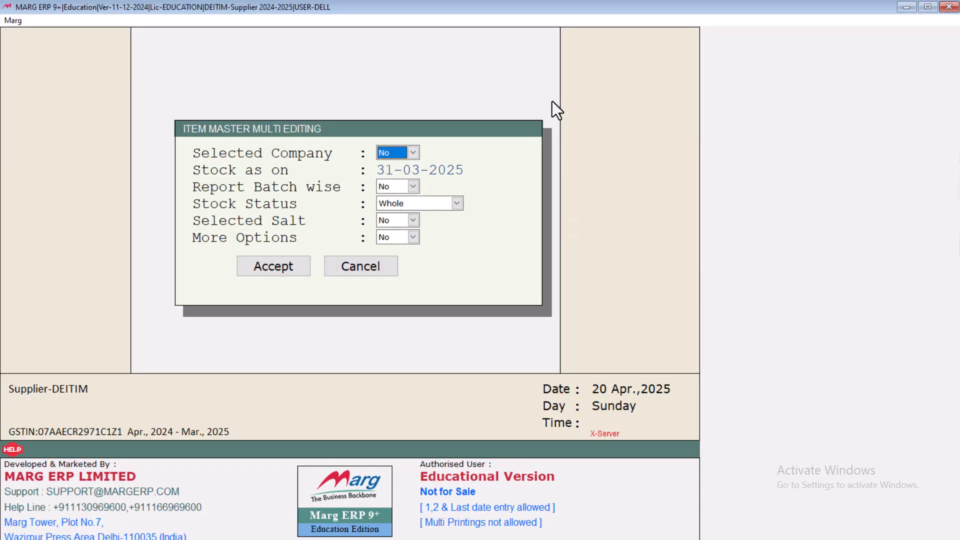
key("space")
key("Return")
key("Return")
key("Return")
key("Return")
key("Return")
key("Return")
key("Return")
key("Return")
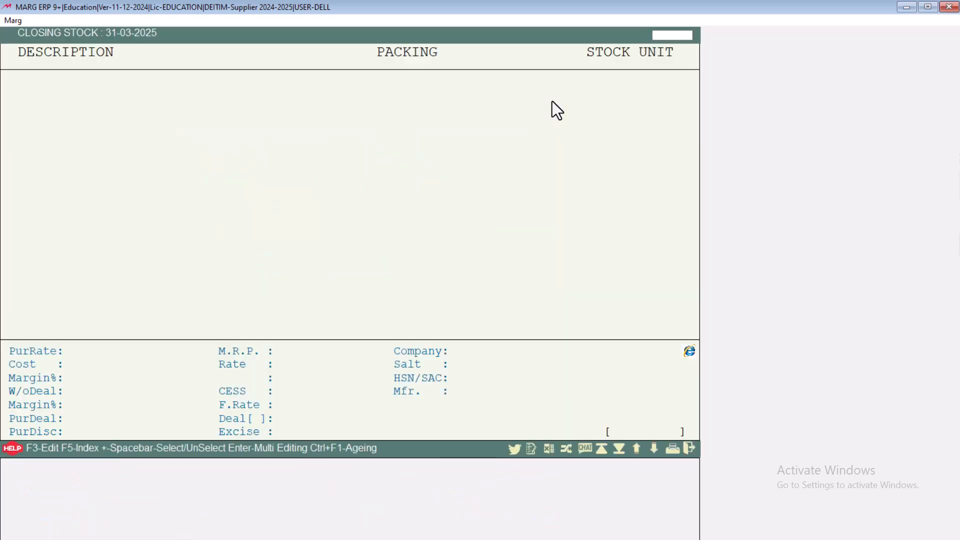
key("Return")
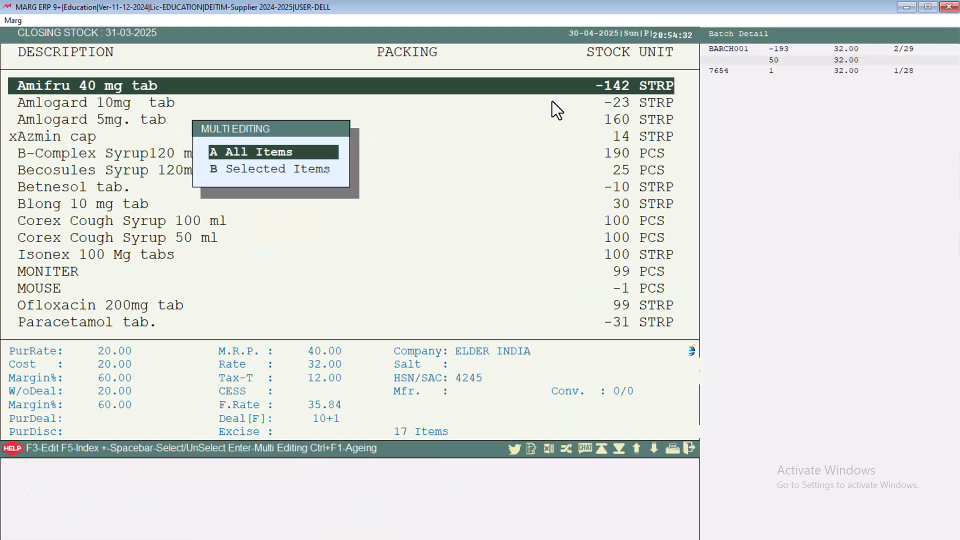
key("Return")
Go through the Item Master Multi Editing options, leaving them at No, and return to the main screen
key("Return")
key("Return")
key("Return")
key("Return")
key("Return")
key("Return")
key("Return")
key("Return")
key("Return")
key("Return")
key("Return")
key("Return")
key("Return")
key("Return")
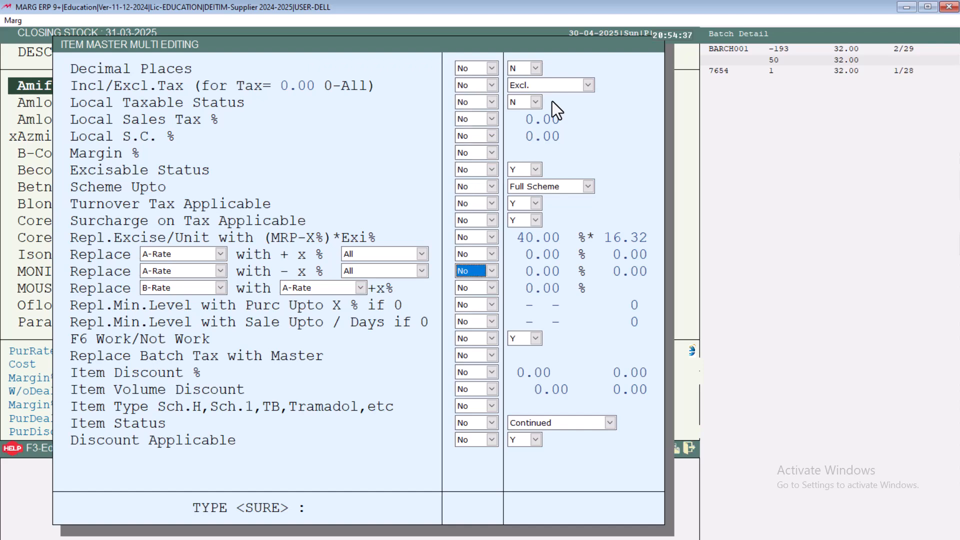
key("Return")
key("Return")
key("Return")
key("Return")
key("Return")
key("Return")
key("Return")
key("Return")
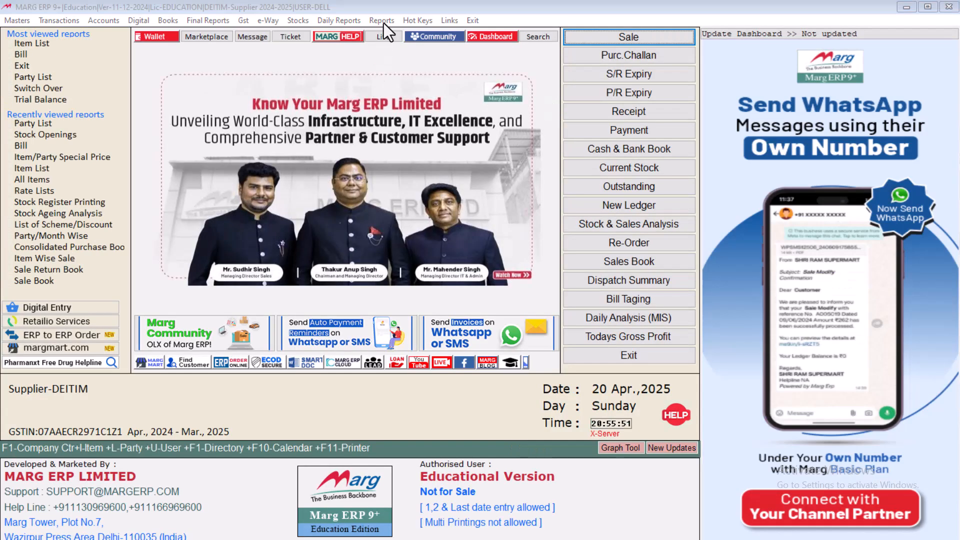
Open the Item/Company Masters list from the Multi Editing utilities and examine the items' tax rates and companies
left_click(382, 21)
mouse_move(403, 59)
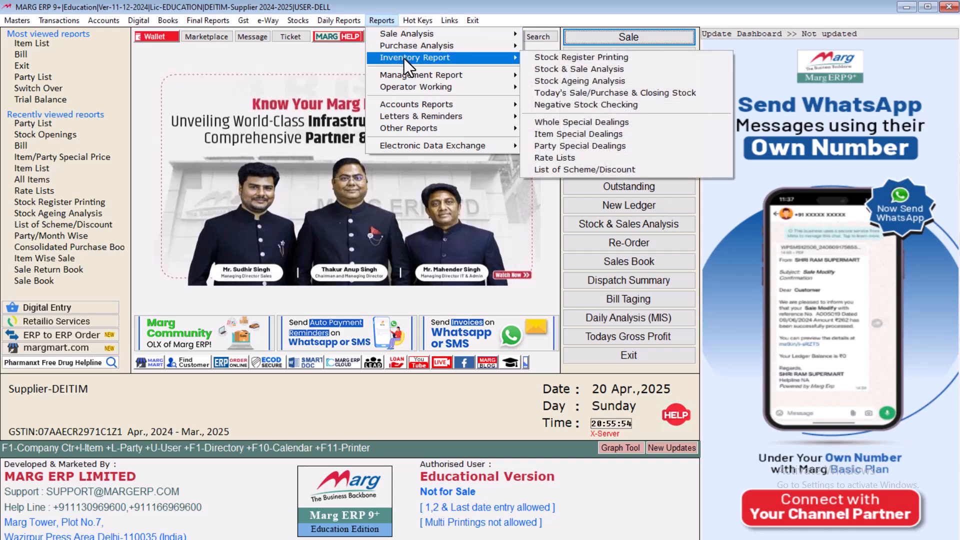
mouse_move(460, 77)
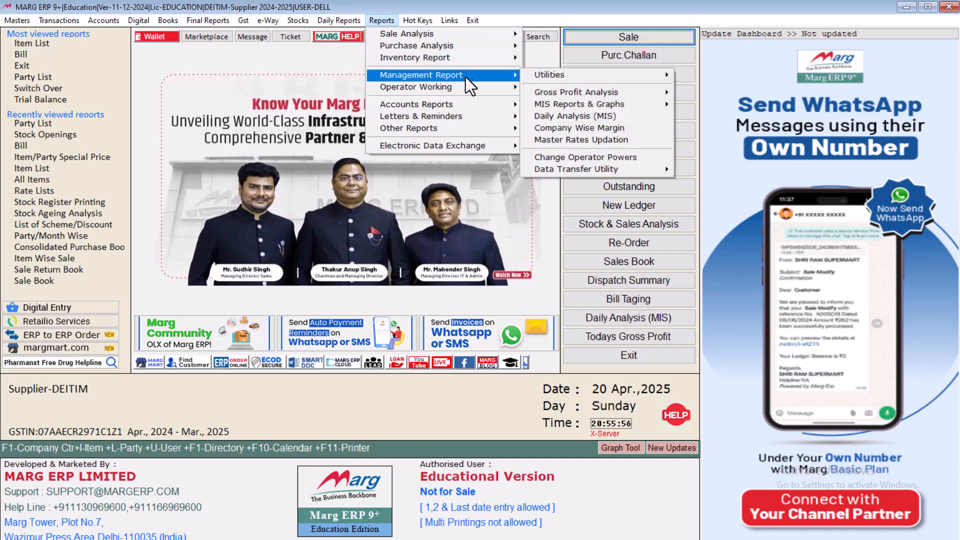
mouse_move(535, 74)
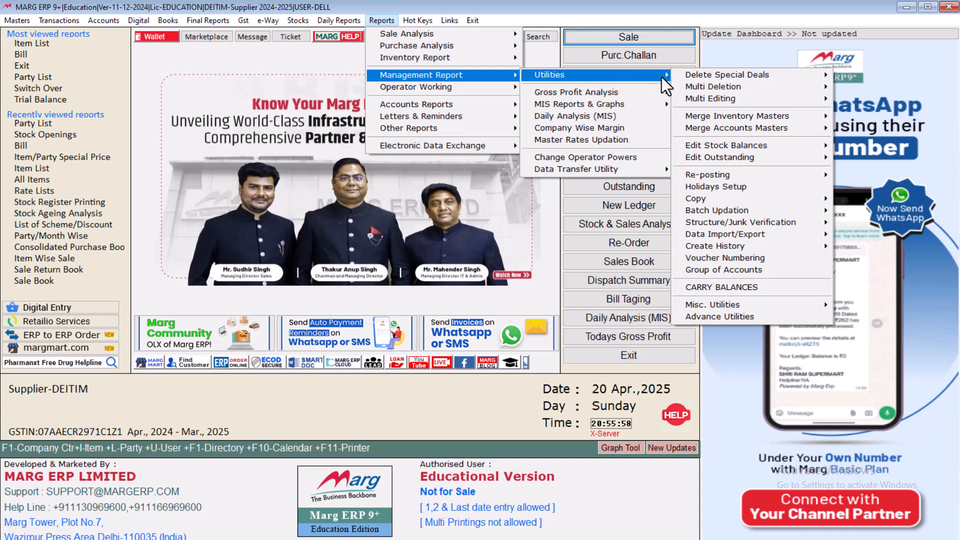
mouse_move(687, 98)
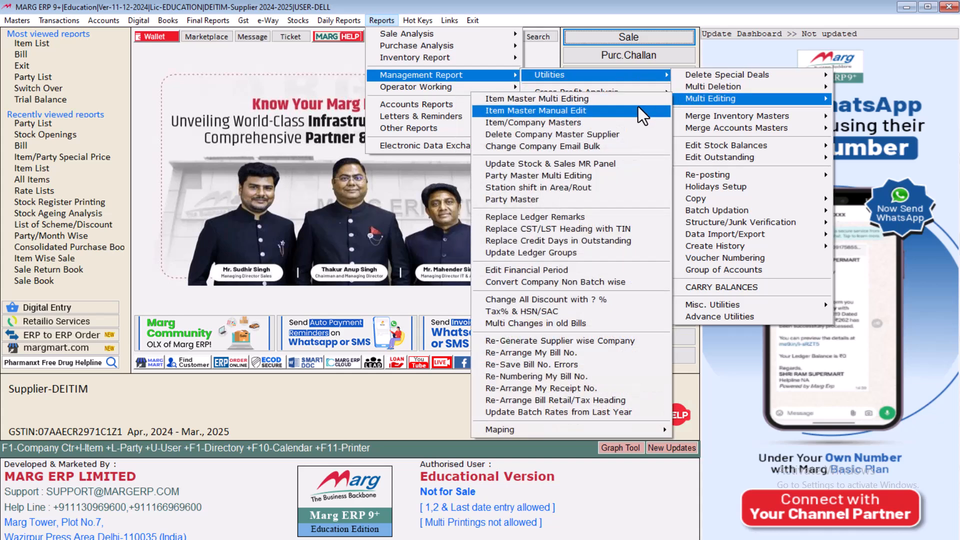
left_click(556, 125)
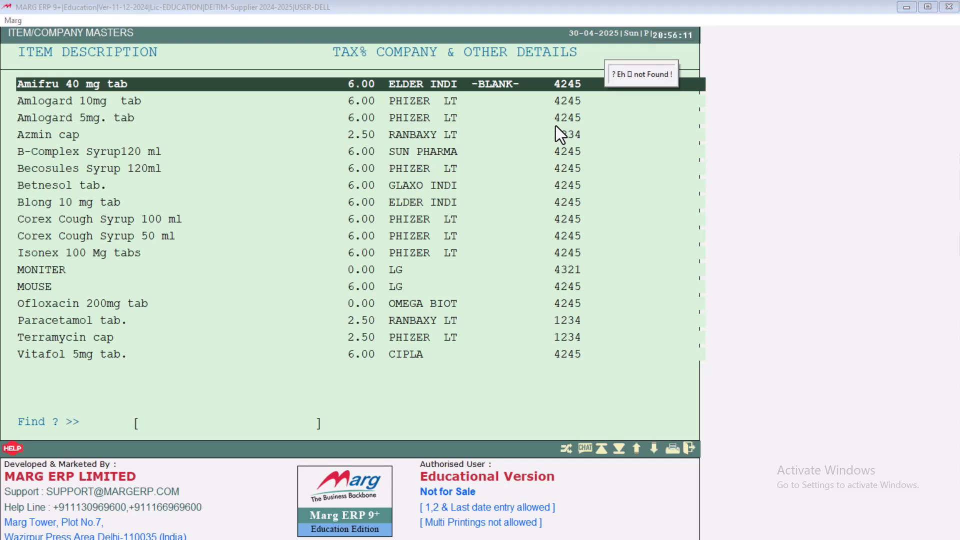
key("Down")
key("Down")
key("Down")
key("Up")
key("Up")
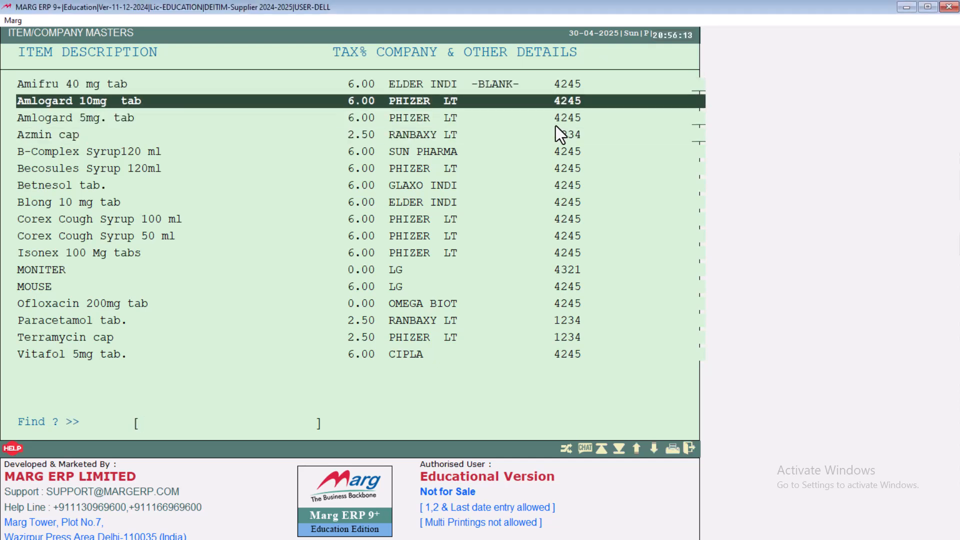
Change Amlogard 10mg tab's company to SUN PHARMA, its salt to -BLANK- and its HSN/SAC code to 1234, keeping the tax rate at 6.00
key("Return")
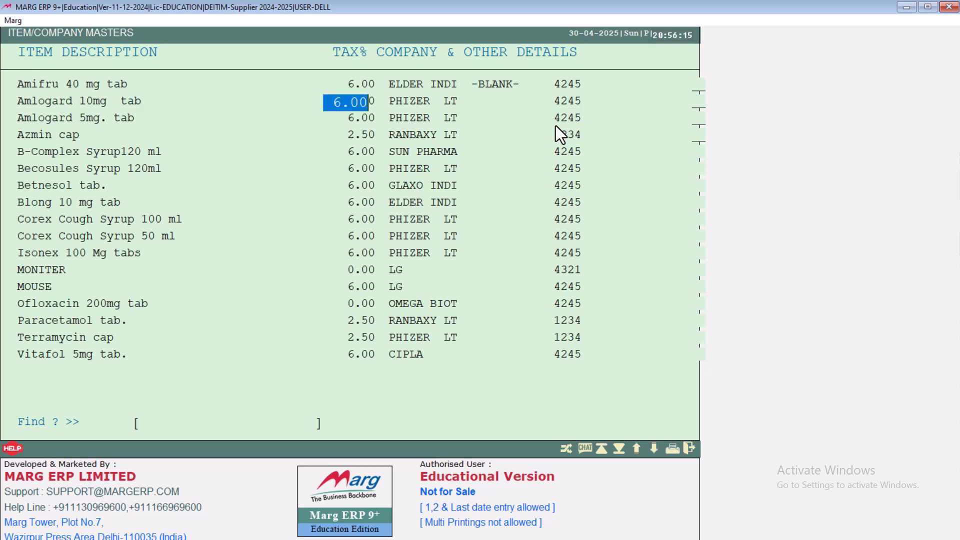
key("Return")
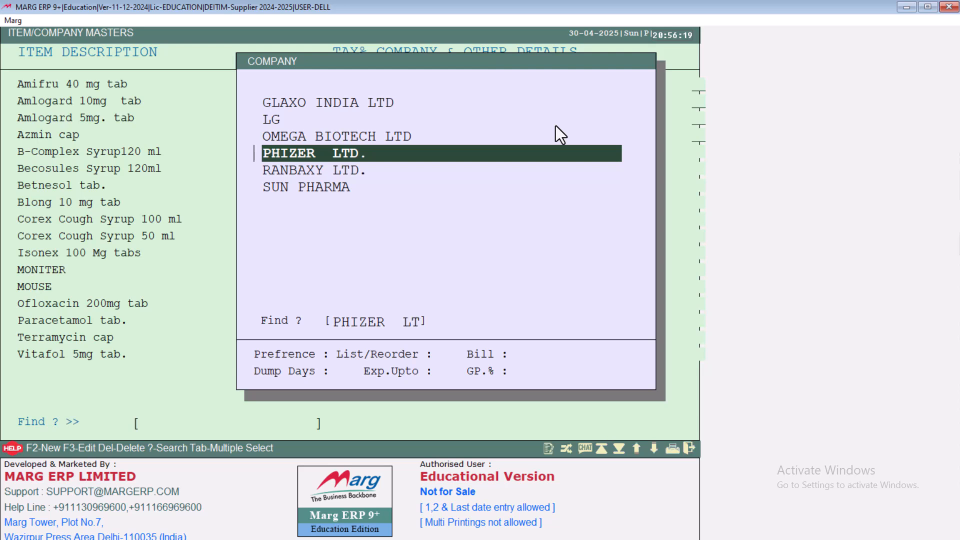
key("Down")
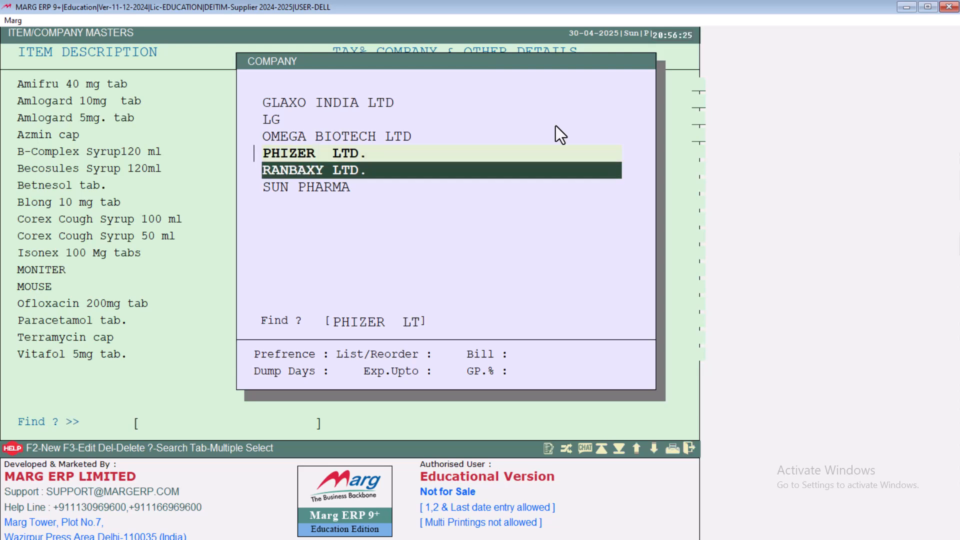
key("Down")
key("Return")
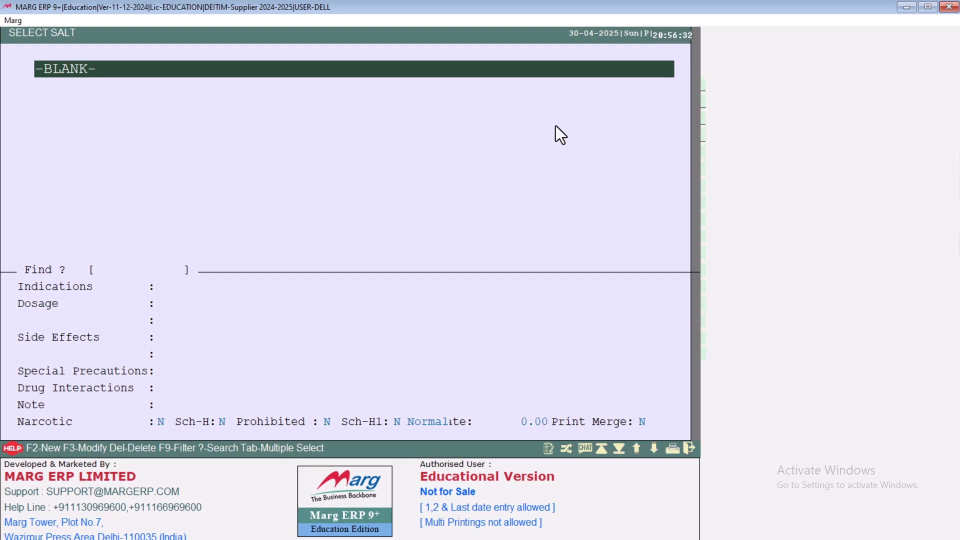
key("Return")
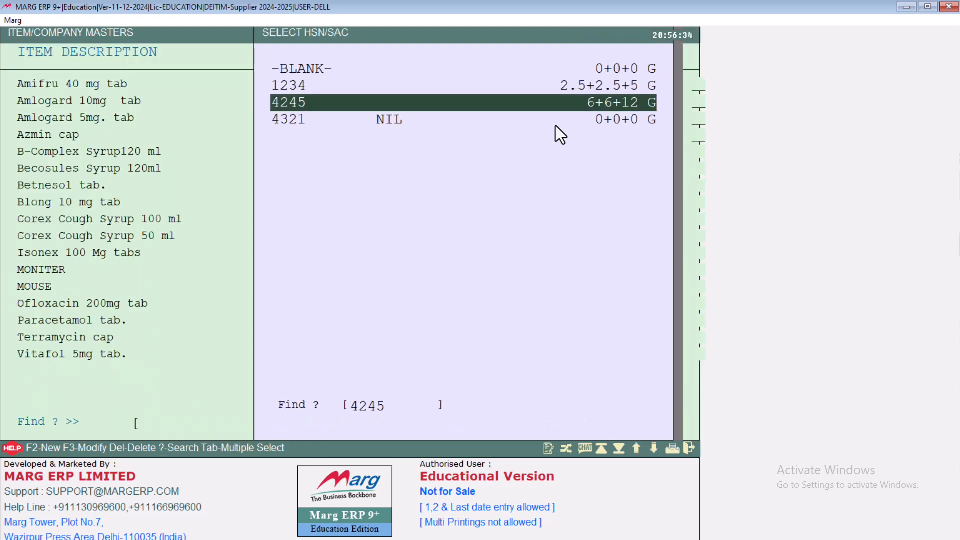
key("Up")
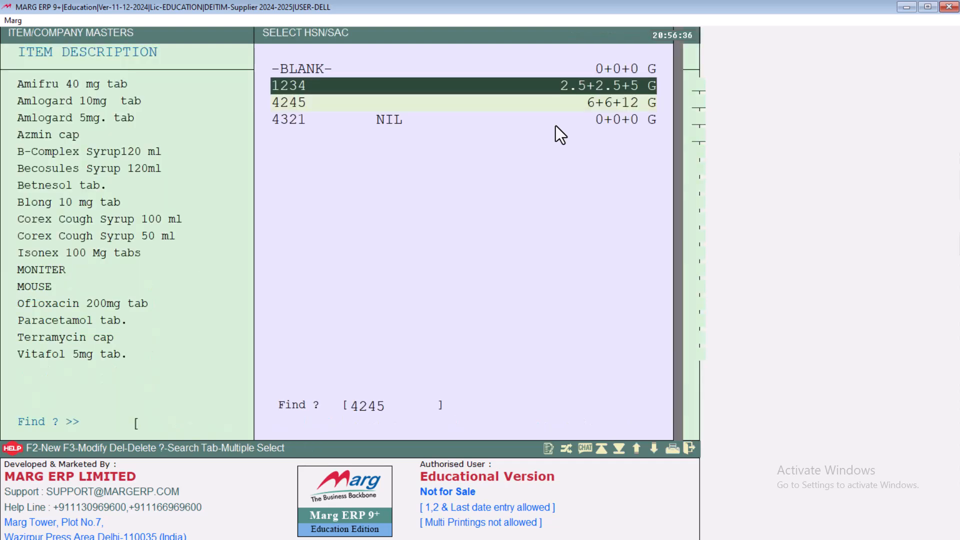
key("Down")
key("Up")
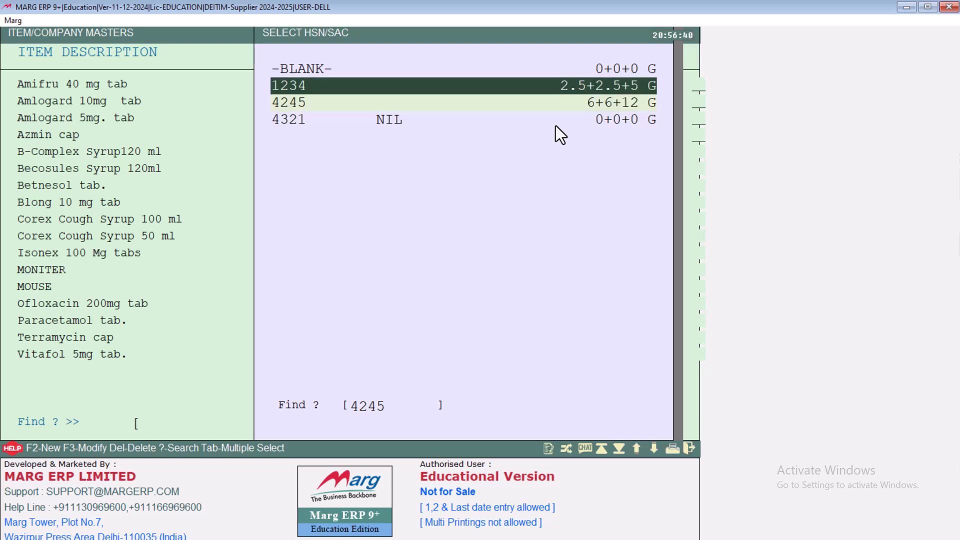
key("Return")
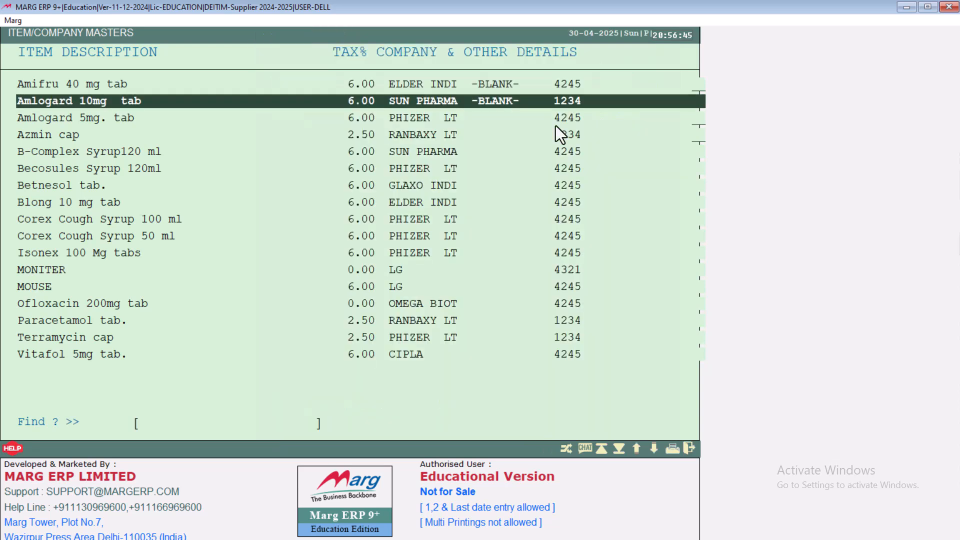
Set Amlogard 10mg tab's tax rate to 2.50, keeping its company, salt and HSN/SAC, and leave the Item/Company Masters list
key("Return")
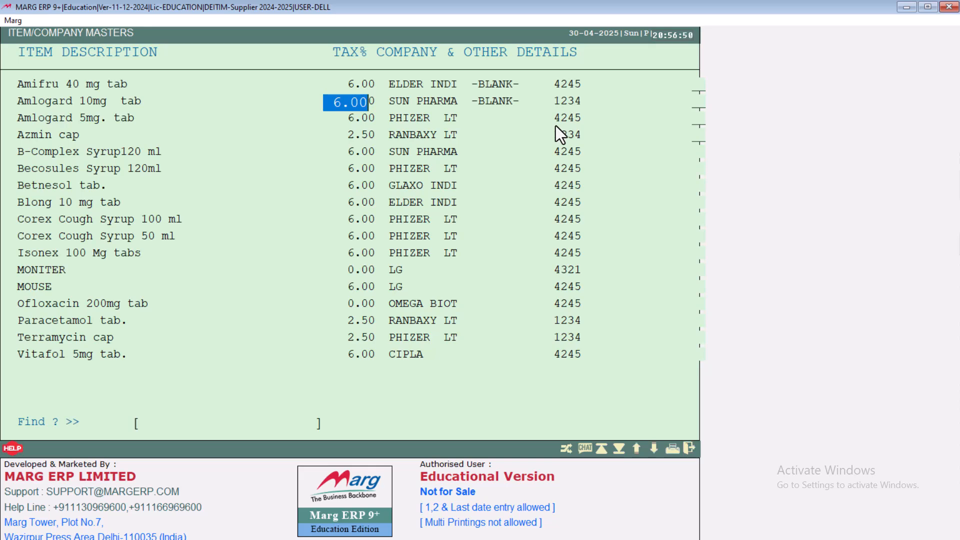
key("Return")
key("Return")
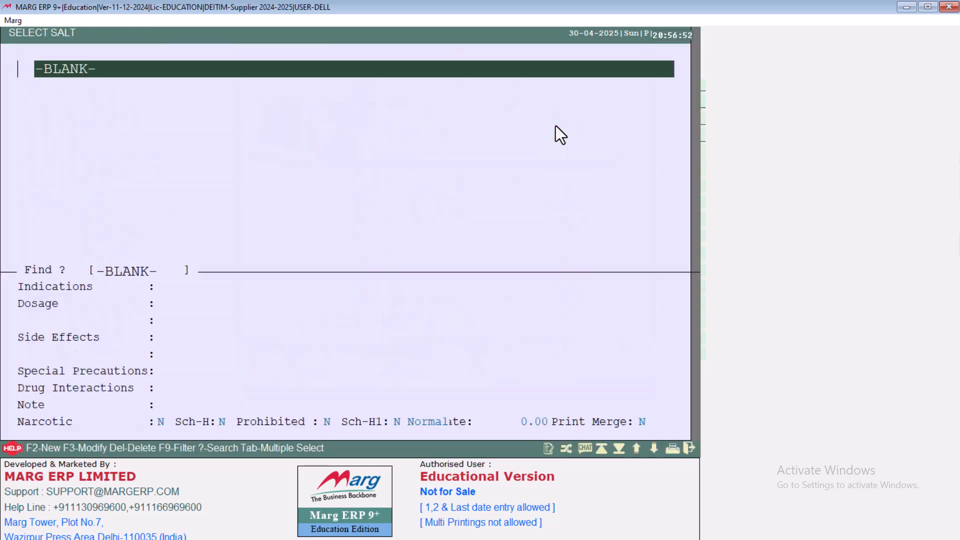
key("Return")
key("Return")
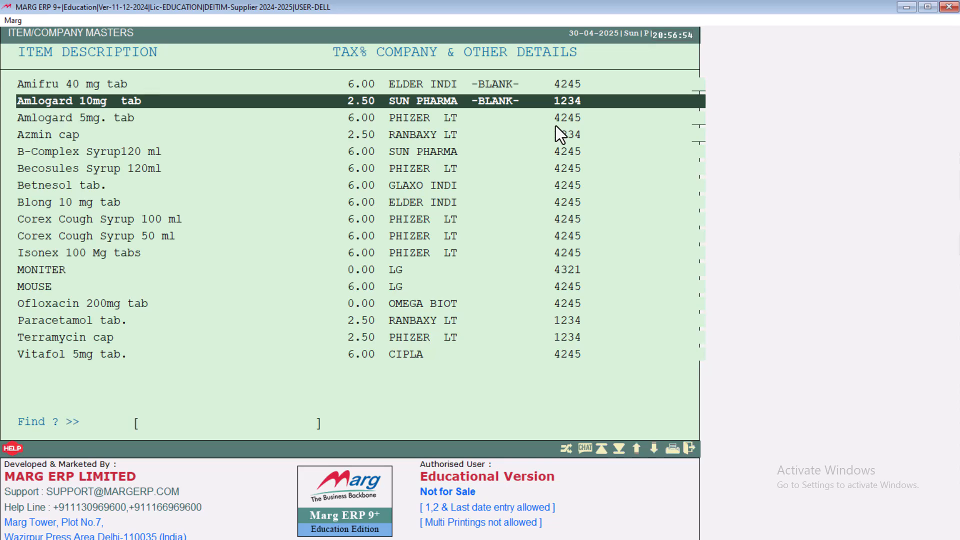
key("Escape")
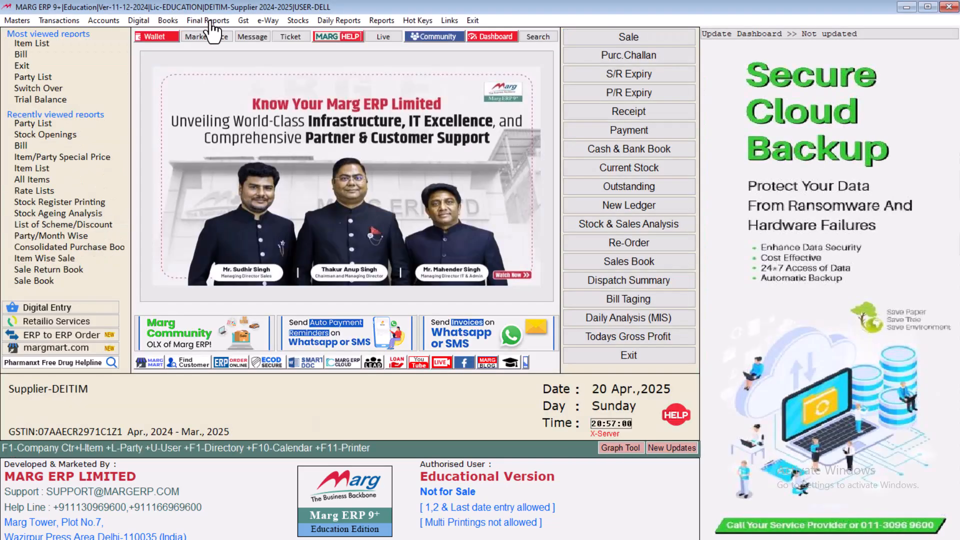
Open the item master list and examine the company, salt and HSN/SAC details of Amlogard 10mg tab
left_click(13, 24)
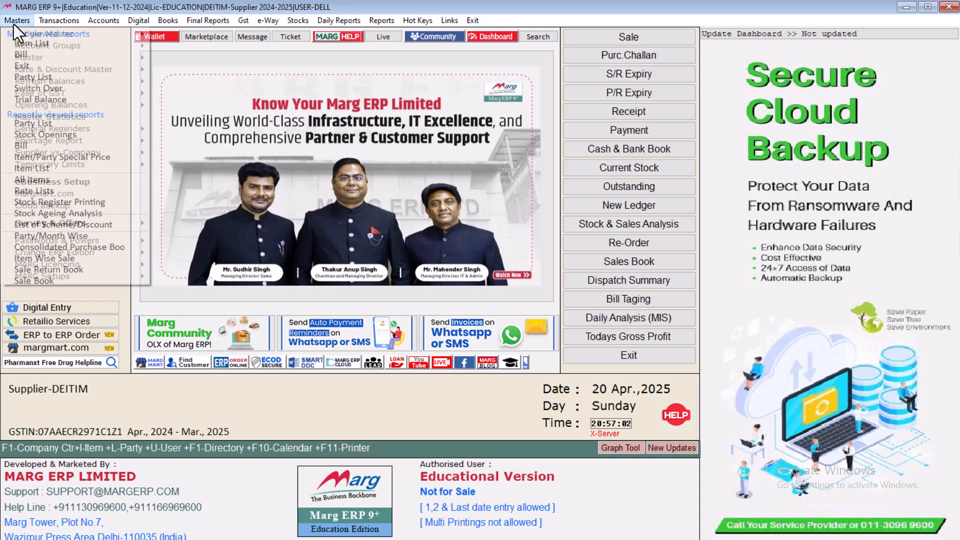
left_click(236, 404)
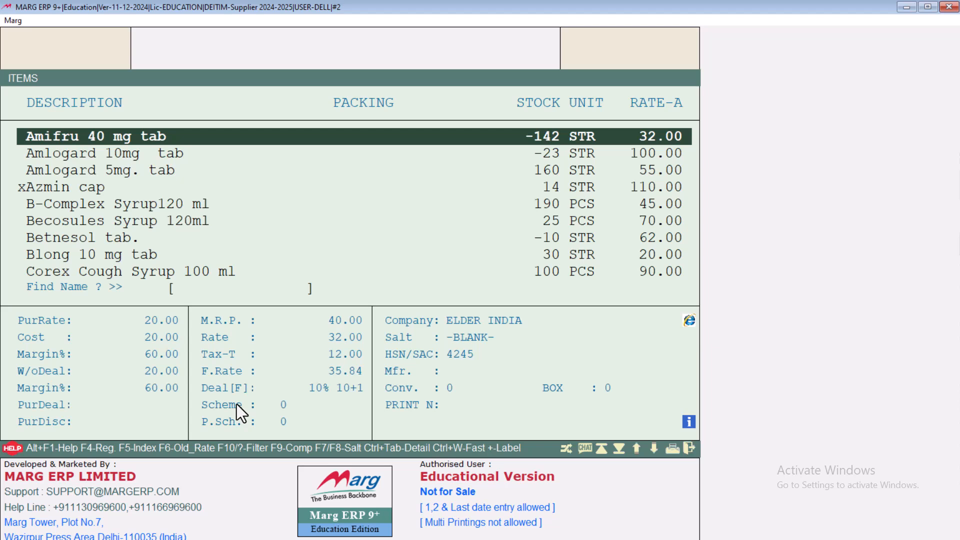
key("Down")
key("Down")
key("Up")
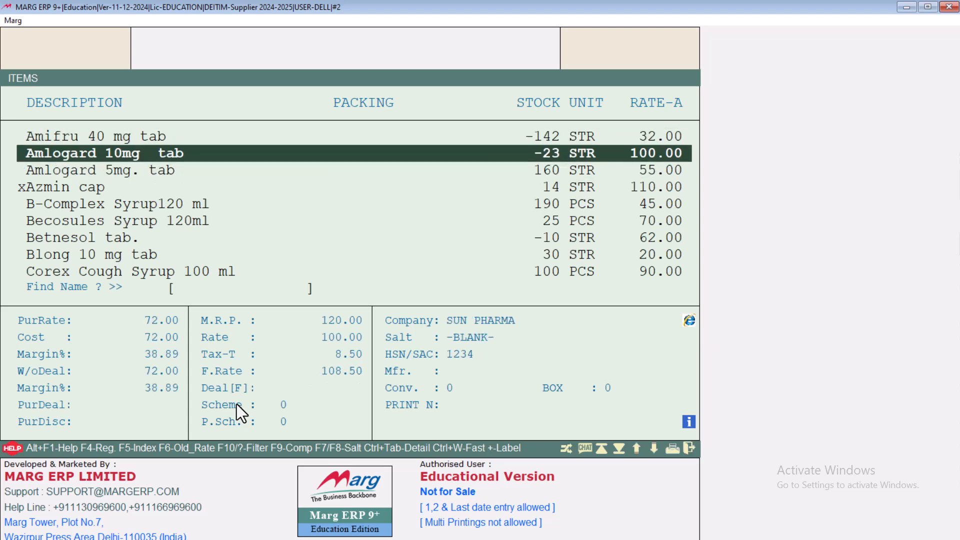
Open Amlogard 10mg tab for modification to check its company, HSN/SAC and GST rates, and return to the main screen without saving
key("Return")
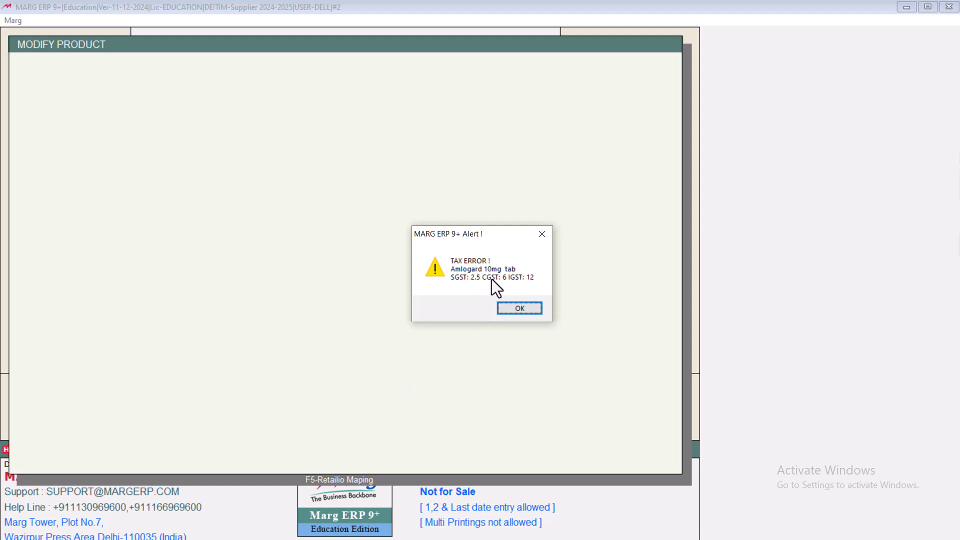
left_click(527, 305)
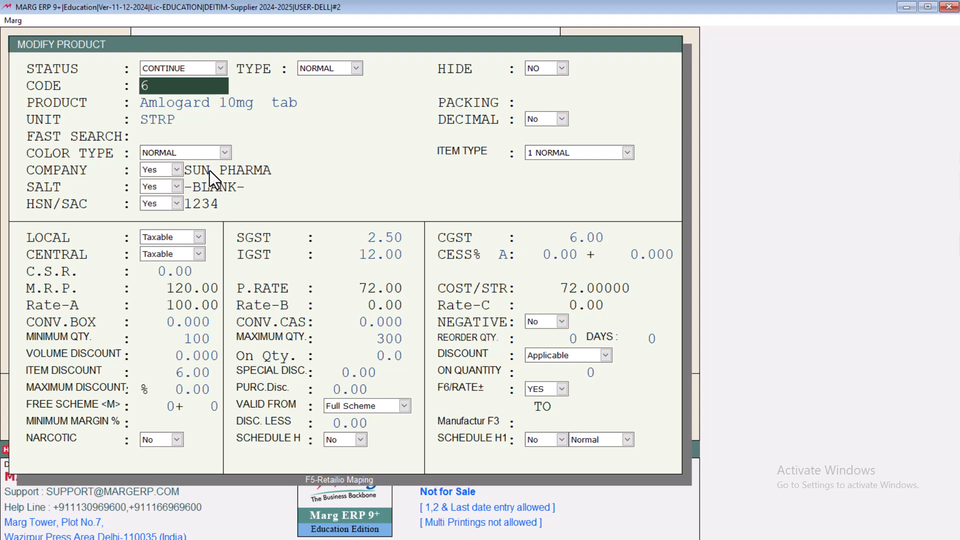
key("Escape")
key("Right")
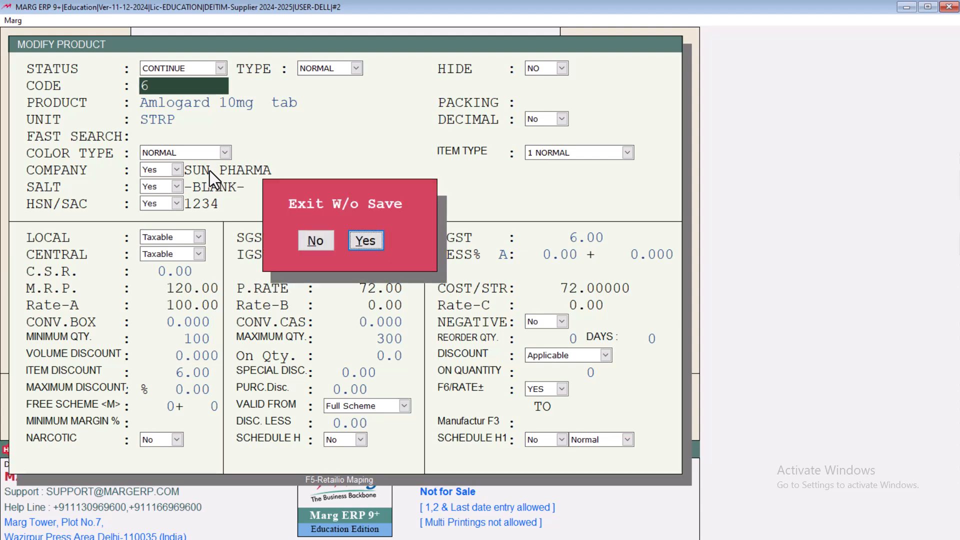
key("Return")
key("Escape")
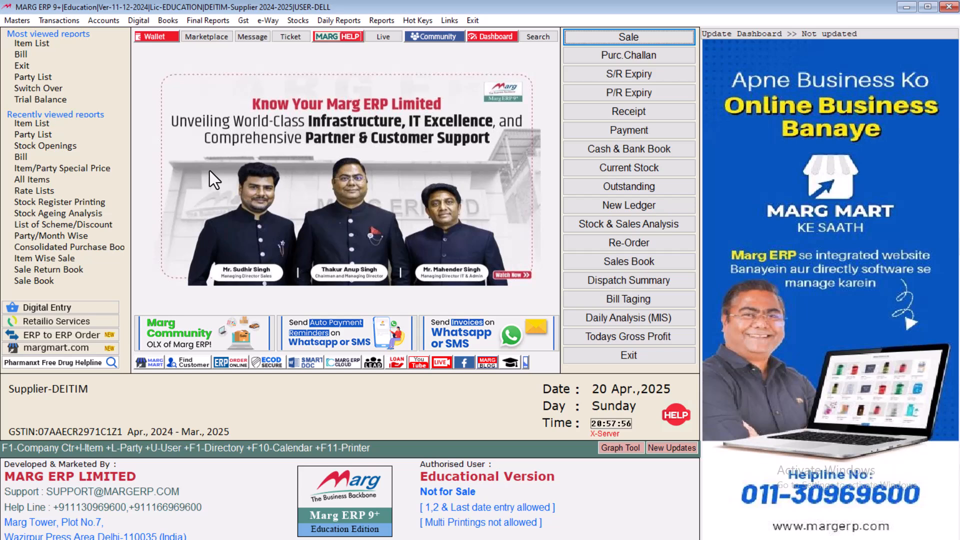